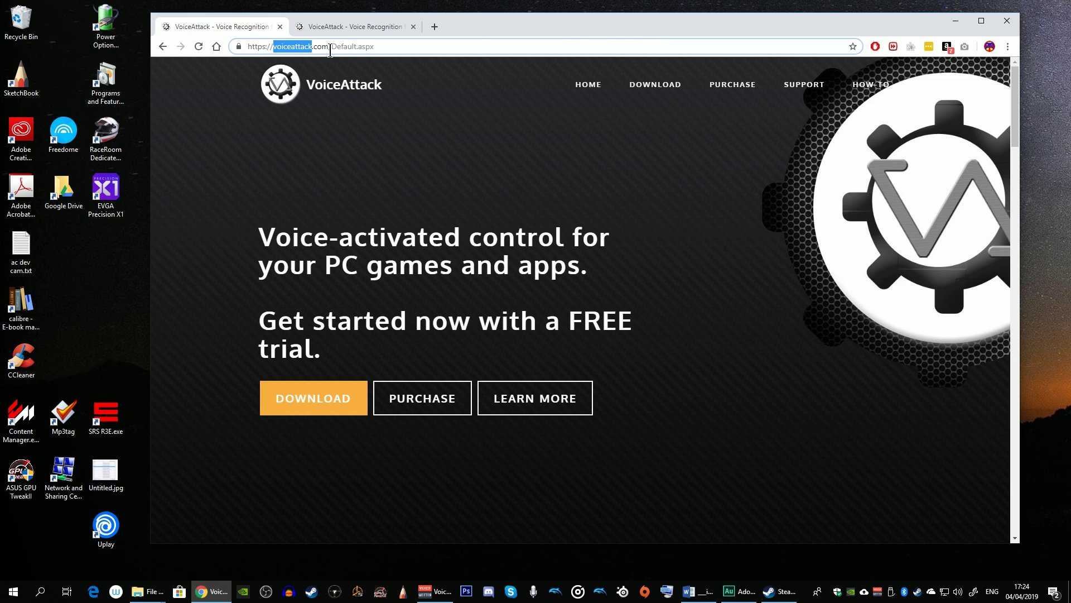
Step: Open the VoiceAttack purchase page on voiceattack.com showing the $10.00 key price
{"action": "left_click", "coordinate": [311, 47]}
{"action": "left_click", "coordinate": [393, 334]}
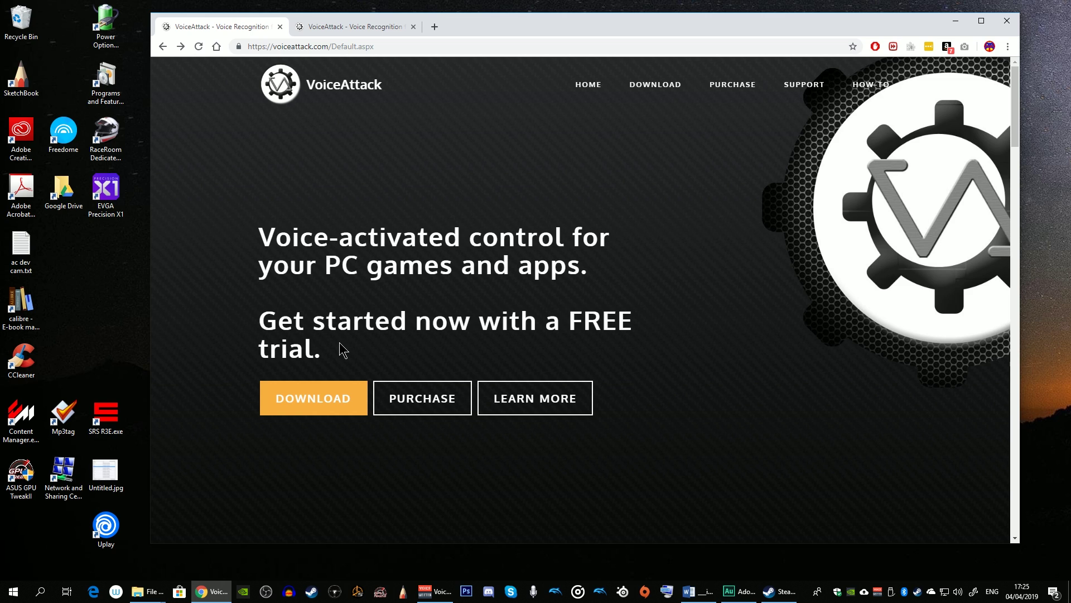
{"action": "left_click", "coordinate": [410, 395]}
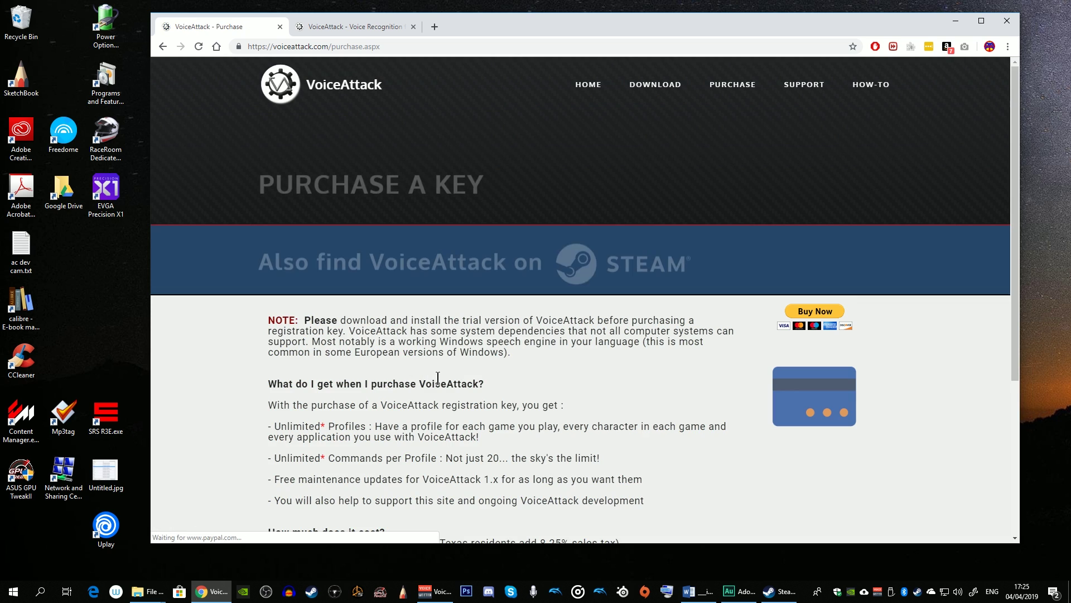
{"action": "scroll", "coordinate": [383, 368], "scroll_direction": "down", "scroll_amount": 4}
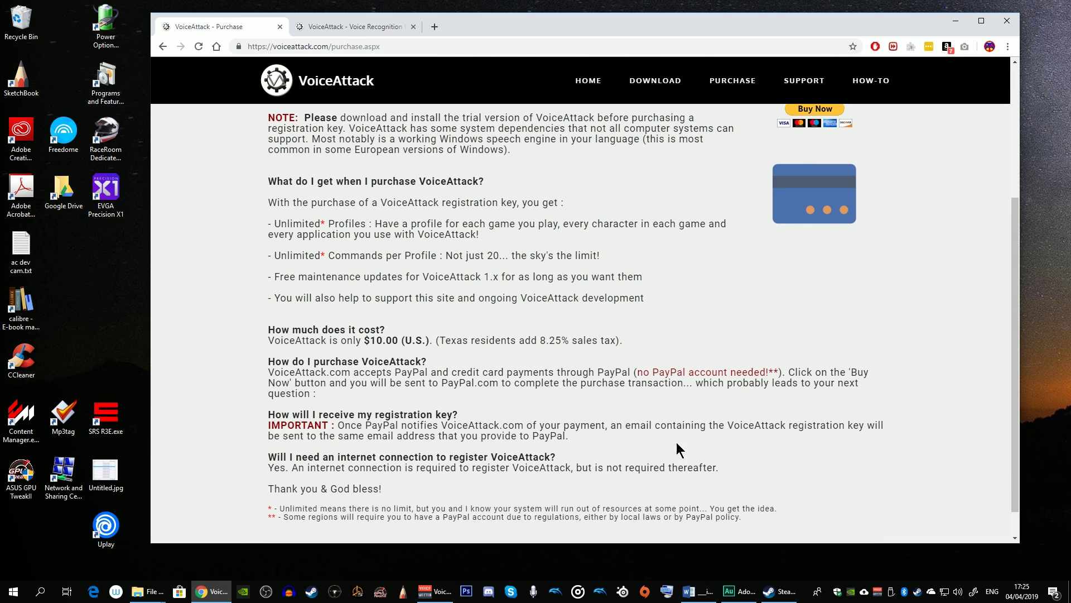
Step: Compare it with the 11,99€ price on VoiceAttack's Steam store page, then return to the purchase page
{"action": "left_click", "coordinate": [779, 590]}
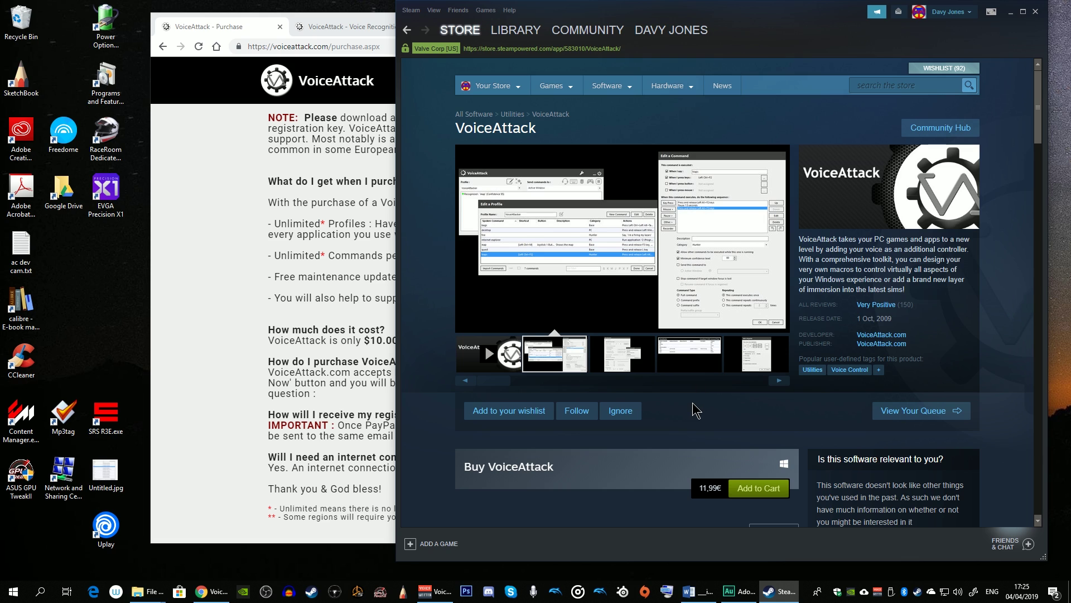
{"action": "scroll", "coordinate": [697, 411], "scroll_direction": "down", "scroll_amount": 2}
{"action": "double_click", "coordinate": [702, 376]}
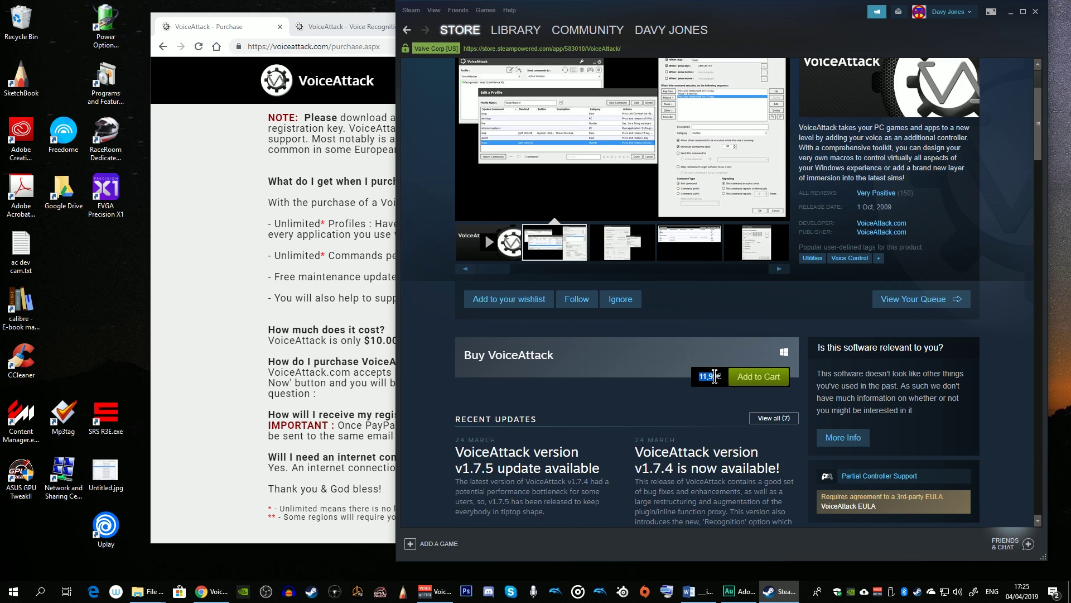
{"action": "left_click", "coordinate": [215, 363]}
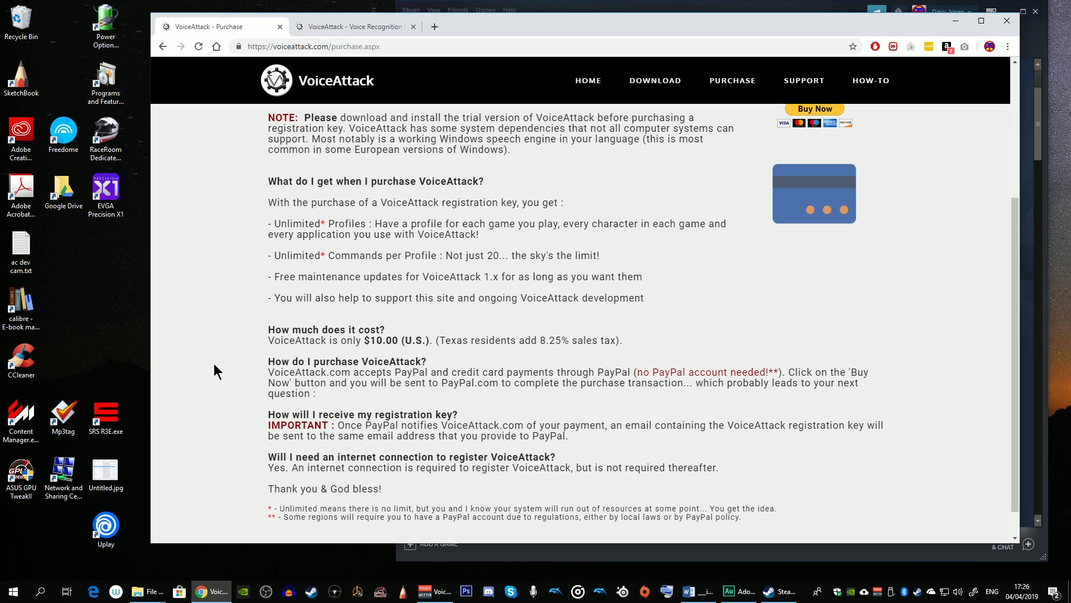
Step: Scroll back up the VoiceAttack purchase page in Chrome
{"action": "scroll", "coordinate": [213, 364], "scroll_direction": "up", "scroll_amount": 4}
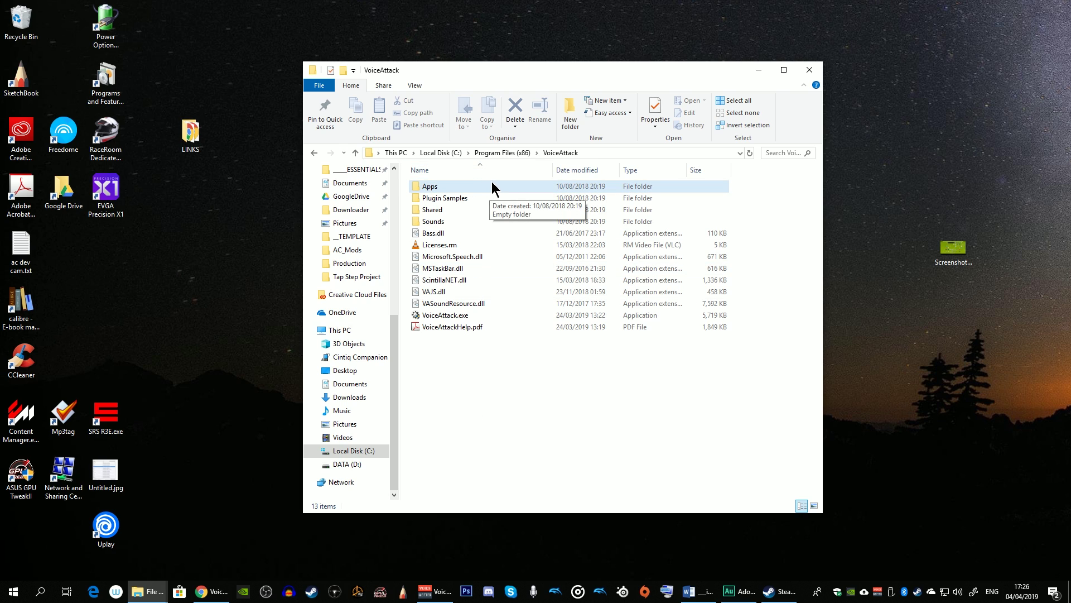
Step: Go to C:\Program Files (x86)\VoiceAttack and open VoiceAttack.exe's Properties
{"action": "left_click", "coordinate": [441, 153]}
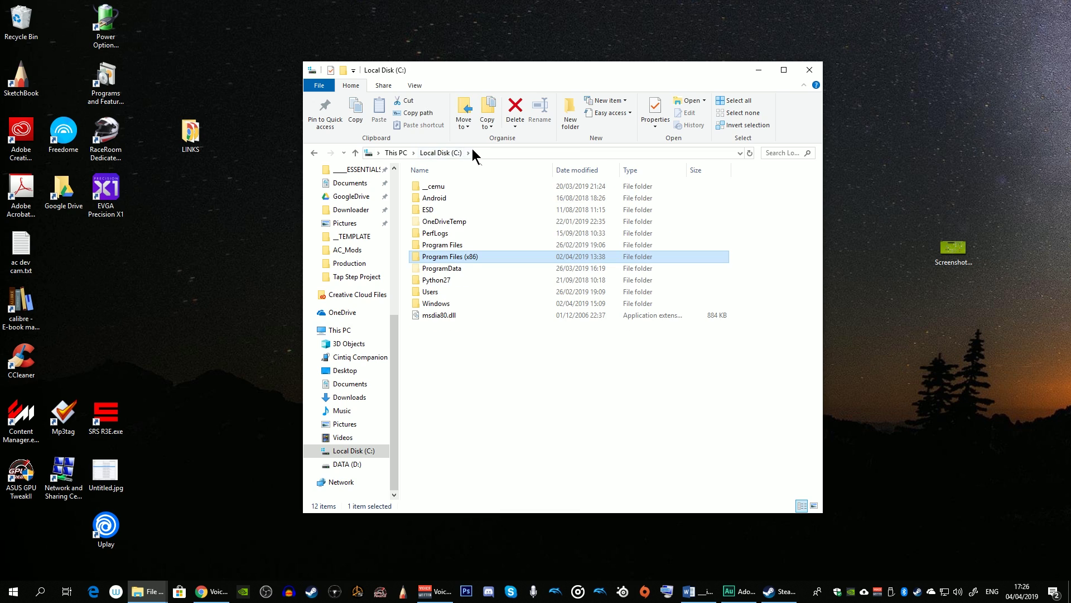
{"action": "double_click", "coordinate": [465, 258]}
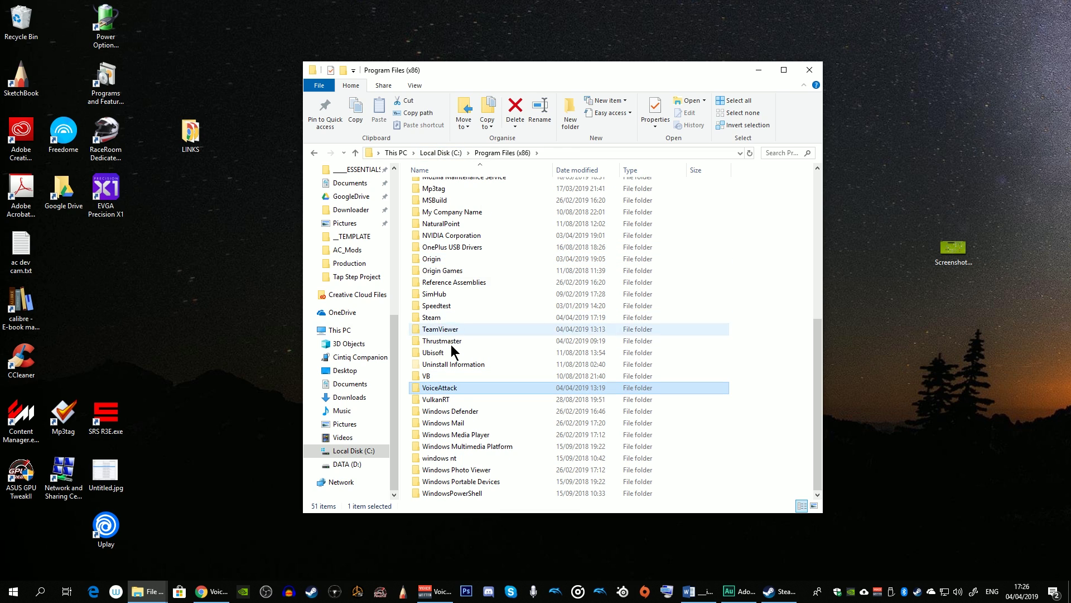
{"action": "double_click", "coordinate": [450, 373]}
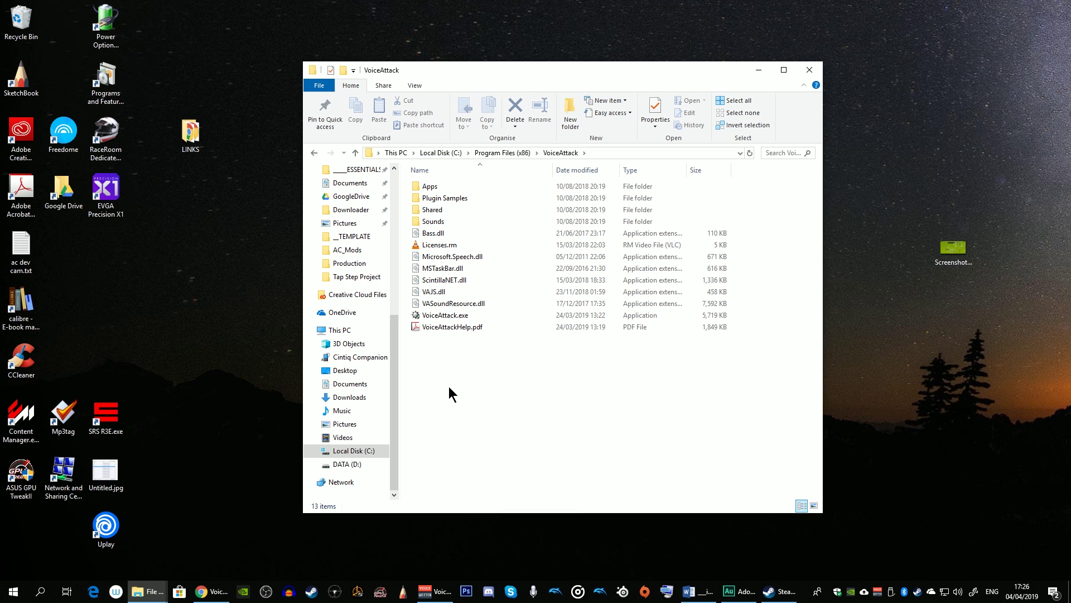
{"action": "left_click", "coordinate": [446, 316]}
{"action": "right_click", "coordinate": [447, 316]}
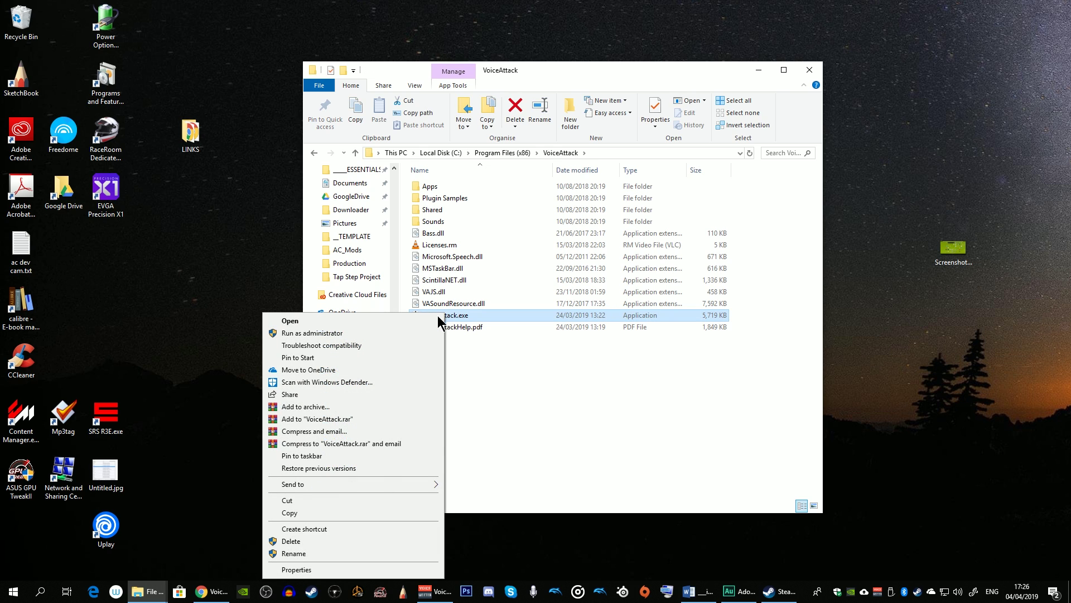
{"action": "left_click", "coordinate": [342, 569]}
Step: Set VoiceAttack.exe to run as administrator on the Compatibility tab and apply it
{"action": "left_click", "coordinate": [548, 317]}
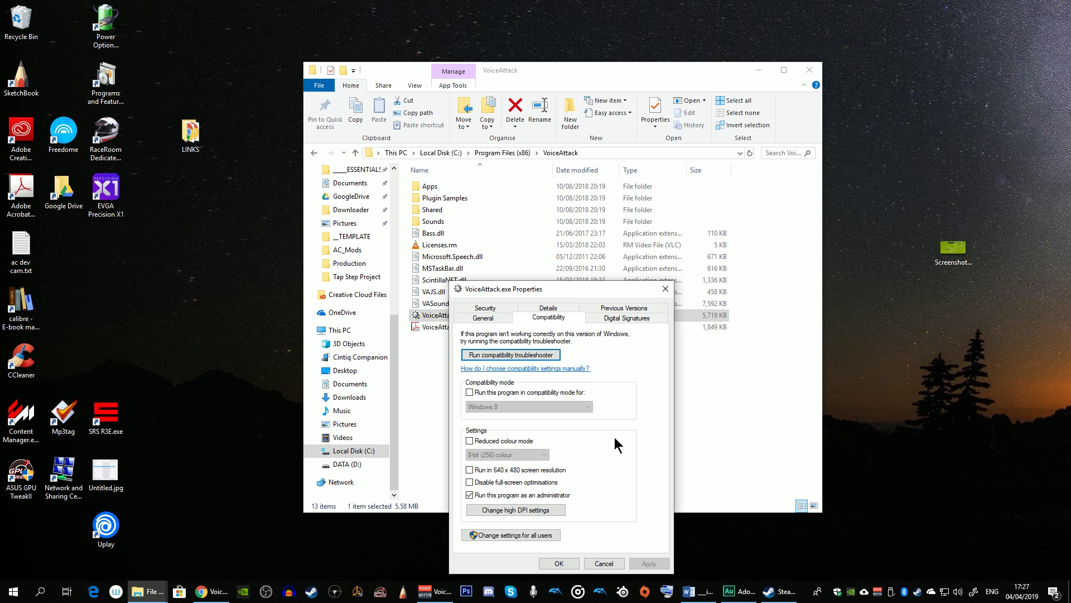
{"action": "left_click", "coordinate": [468, 494]}
{"action": "left_click", "coordinate": [650, 562]}
{"action": "left_click", "coordinate": [558, 563]}
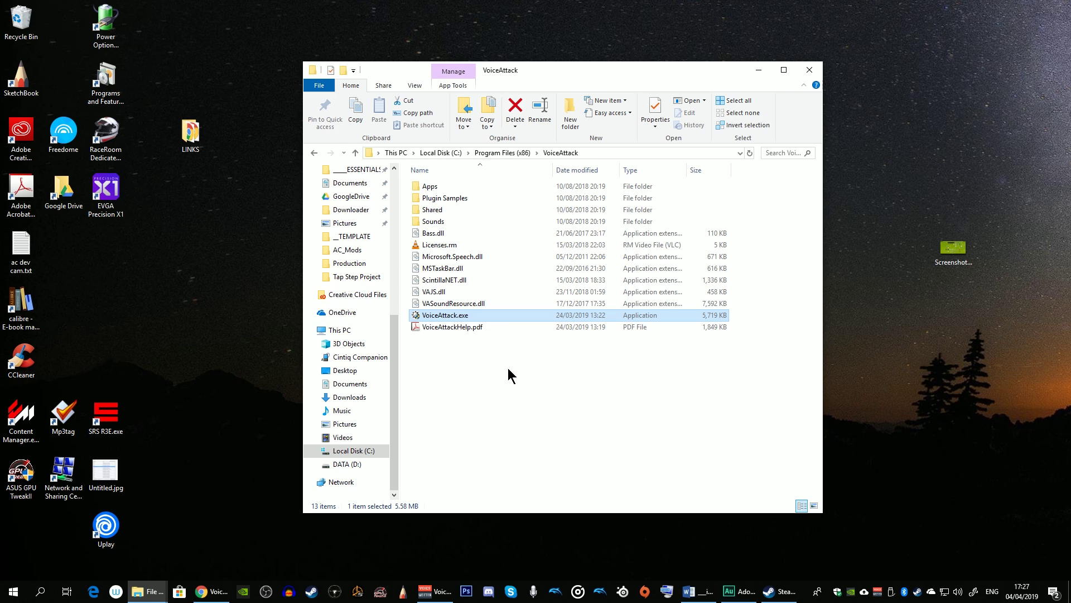
Step: Pin VoiceAttack.exe to the taskbar and move its shortcut among the other pinned icons
{"action": "right_click", "coordinate": [462, 316]}
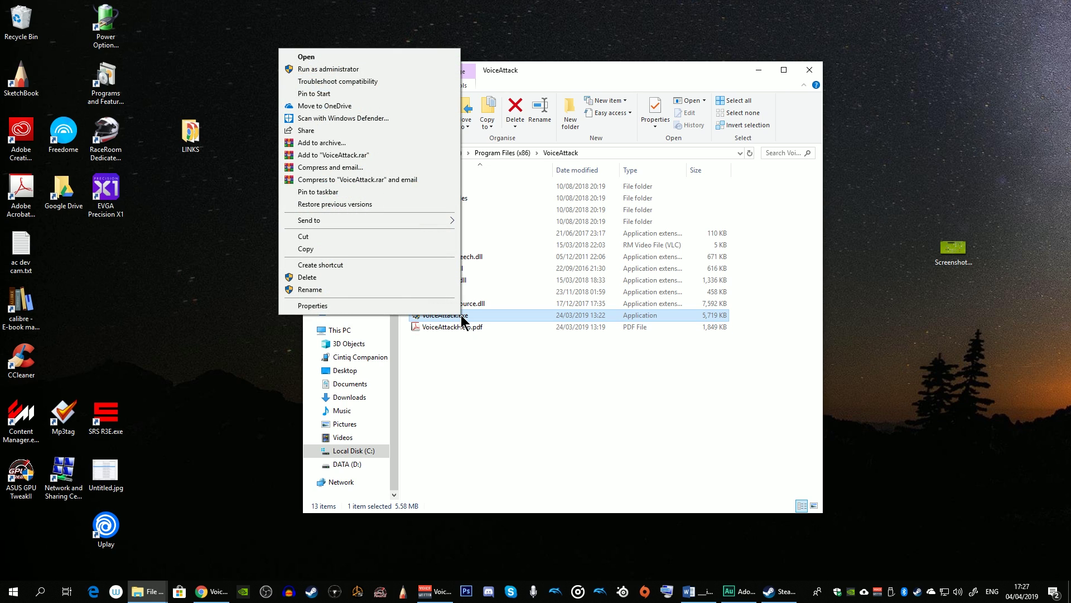
{"action": "left_click", "coordinate": [332, 192]}
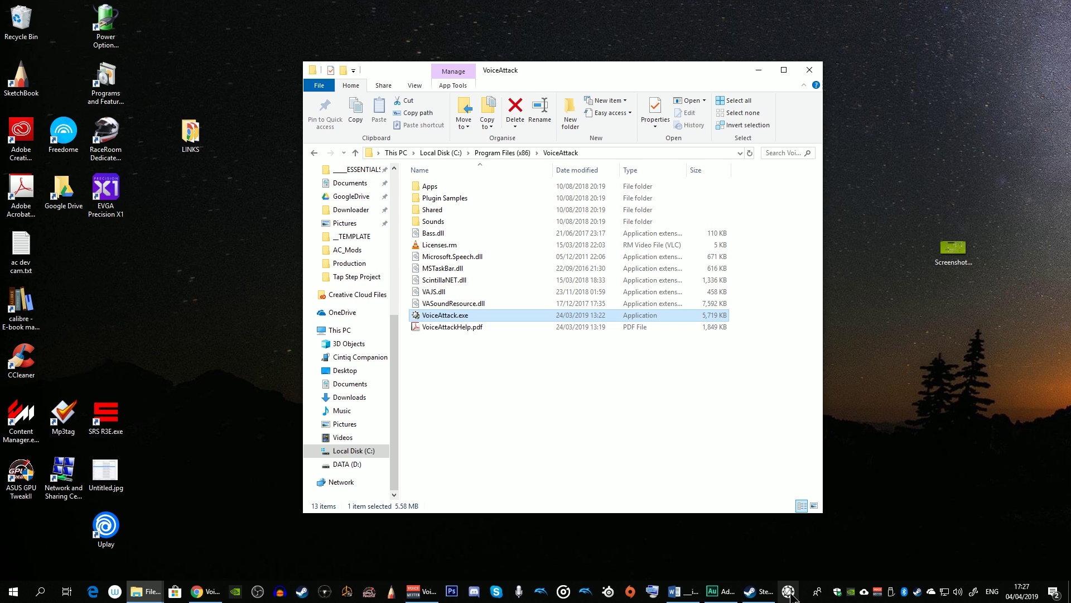
{"action": "left_click_drag", "start_coordinate": [792, 595], "coordinate": [299, 593]}
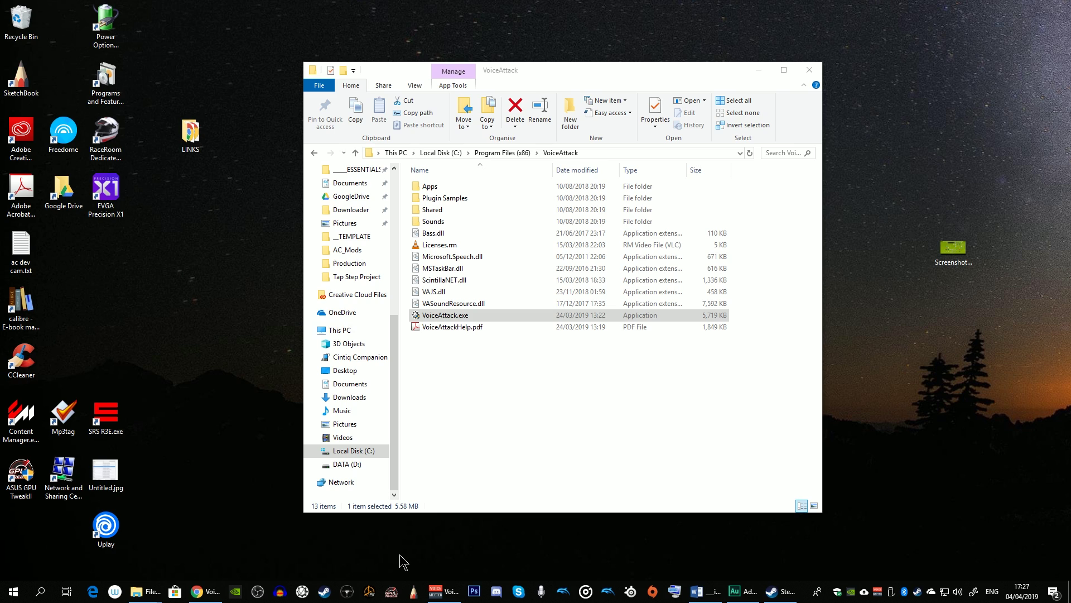
Step: Close the folder and launch VoiceAttack from the taskbar, approving the administrator prompt
{"action": "key", "text": "alt+F4"}
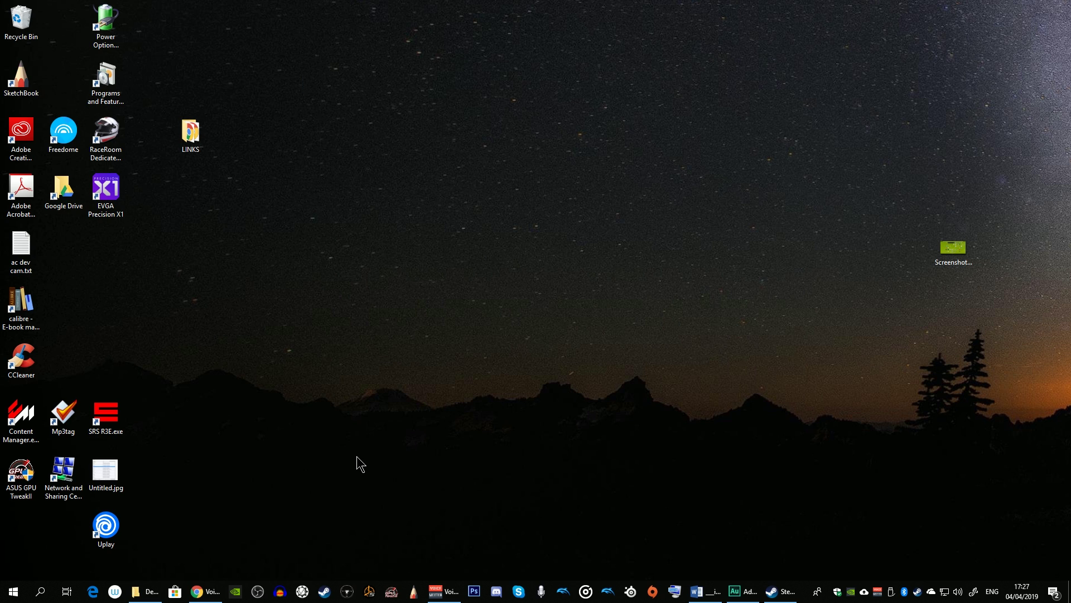
{"action": "left_click", "coordinate": [307, 597]}
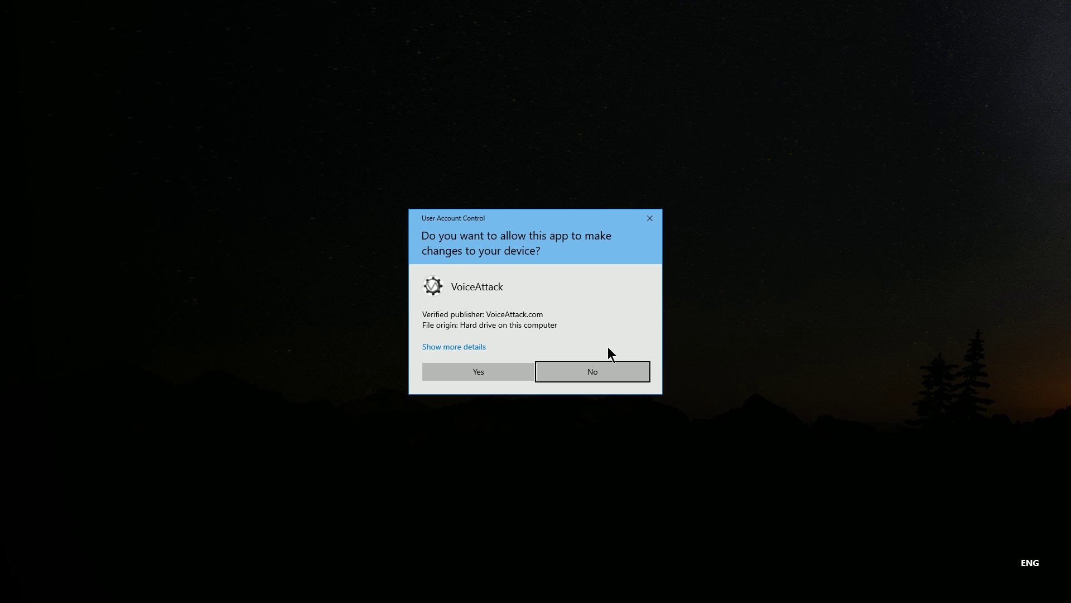
{"action": "left_click", "coordinate": [479, 372]}
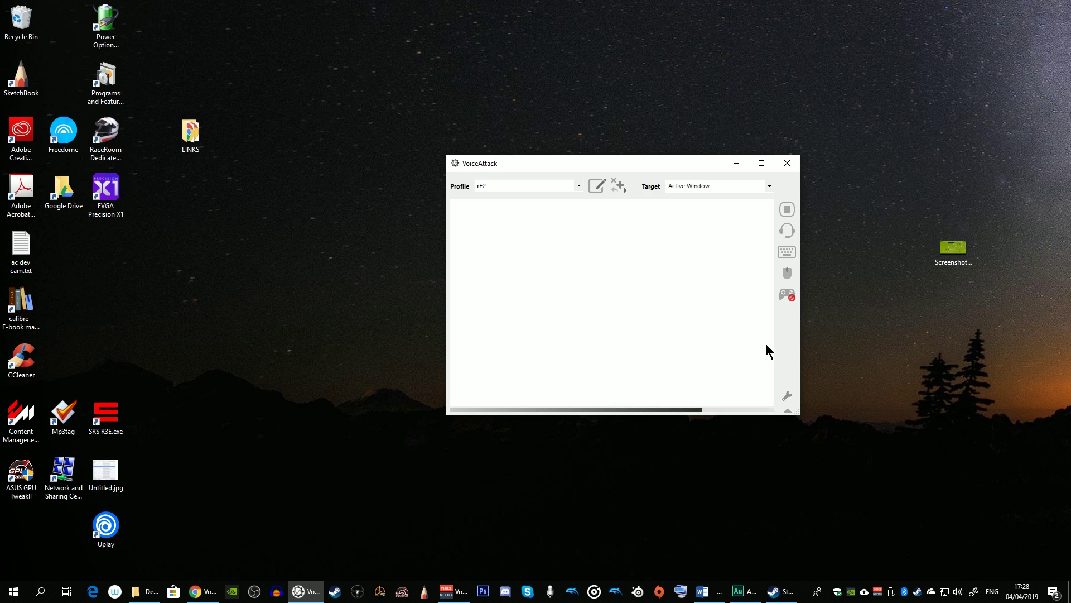
Step: Check for updates in VoiceAttack Options, confirm 1.7.5 is up to date, and return to Chrome
{"action": "left_click", "coordinate": [788, 394]}
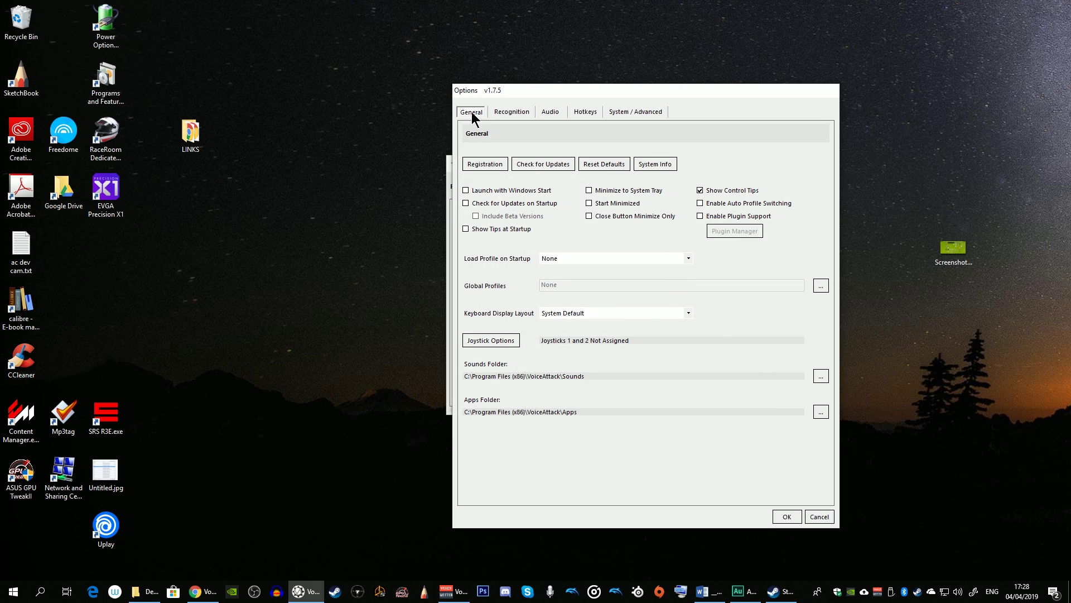
{"action": "left_click", "coordinate": [551, 162]}
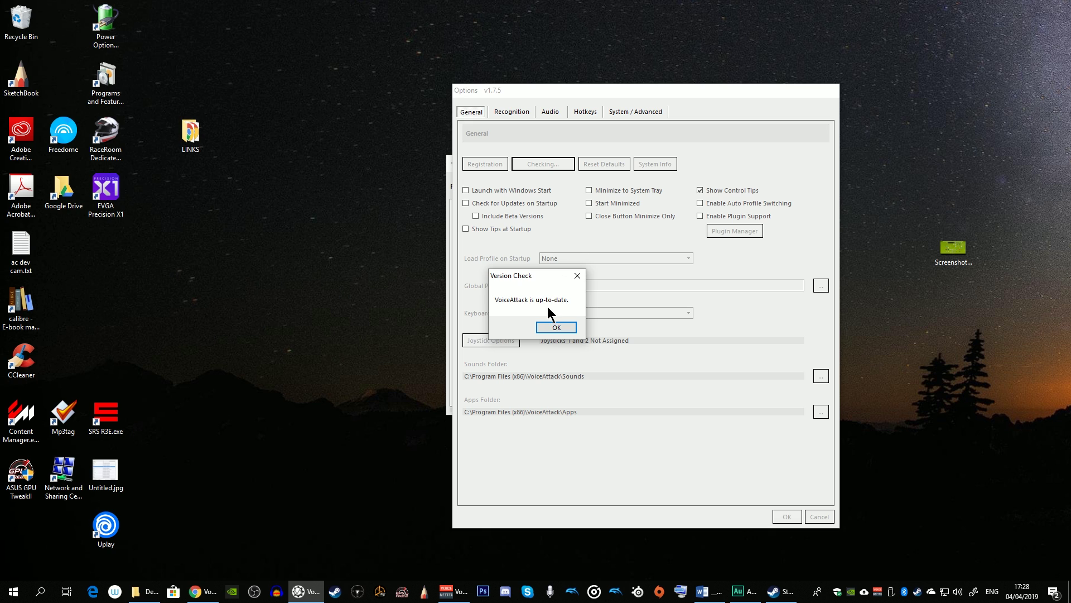
{"action": "left_click", "coordinate": [557, 327]}
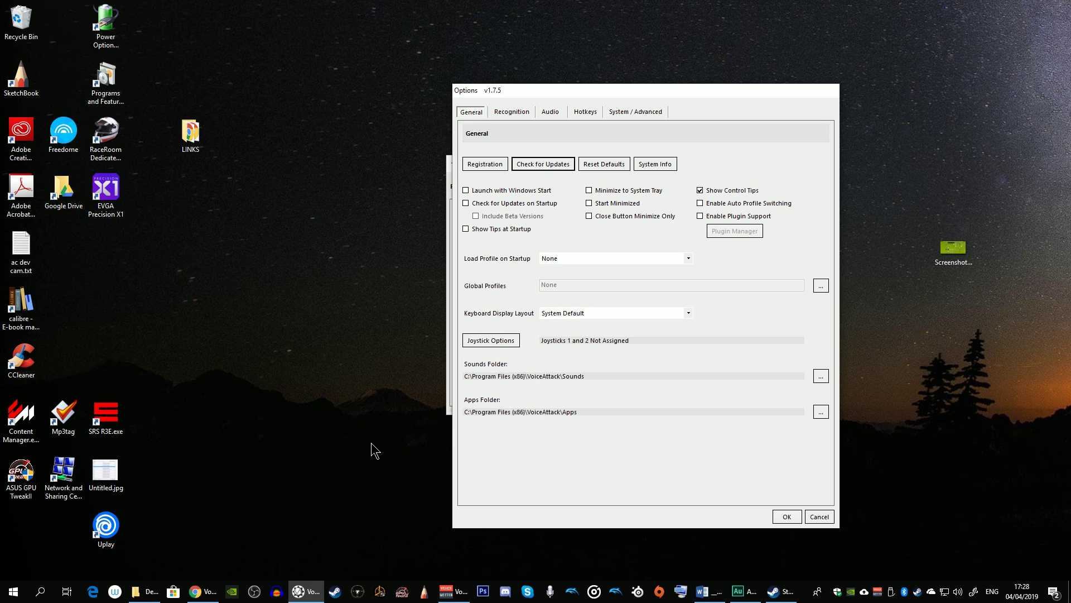
{"action": "left_click", "coordinate": [214, 593]}
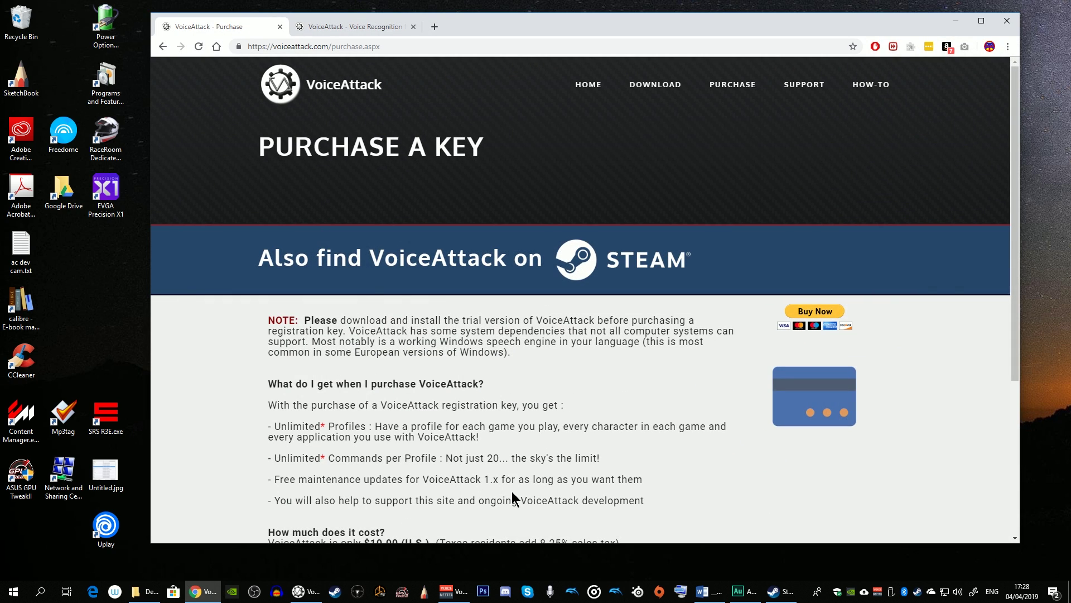
Step: Switch to the VoiceAttack Voice Recognition page tab in Chrome
{"action": "left_click", "coordinate": [351, 27]}
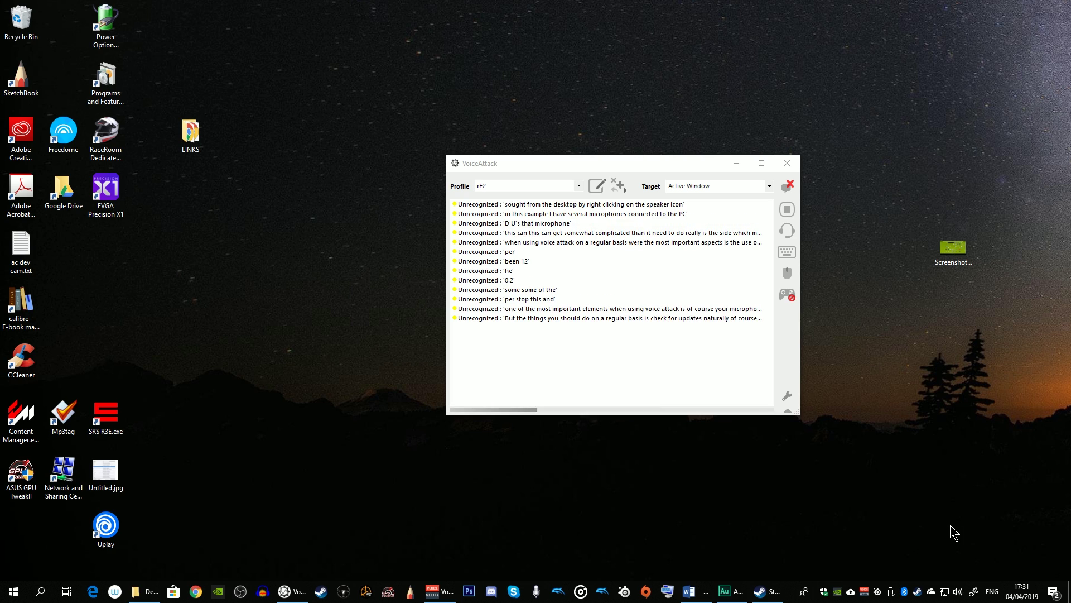
Step: Review Windows recording devices, select the Blue Snowball microphone, then open VoiceAttack's Options
{"action": "right_click", "coordinate": [958, 592]}
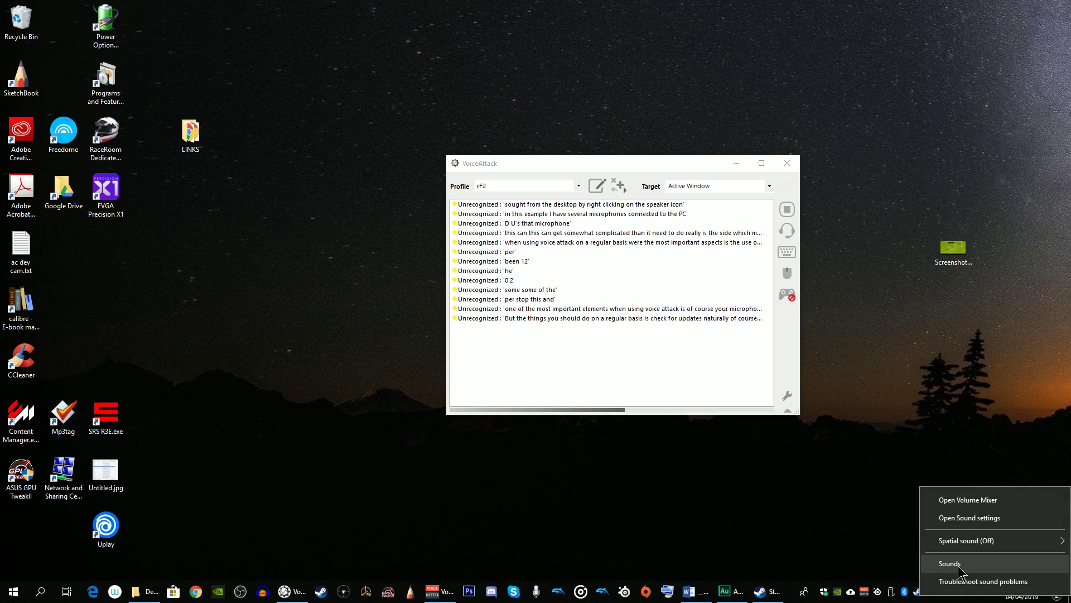
{"action": "left_click", "coordinate": [951, 569]}
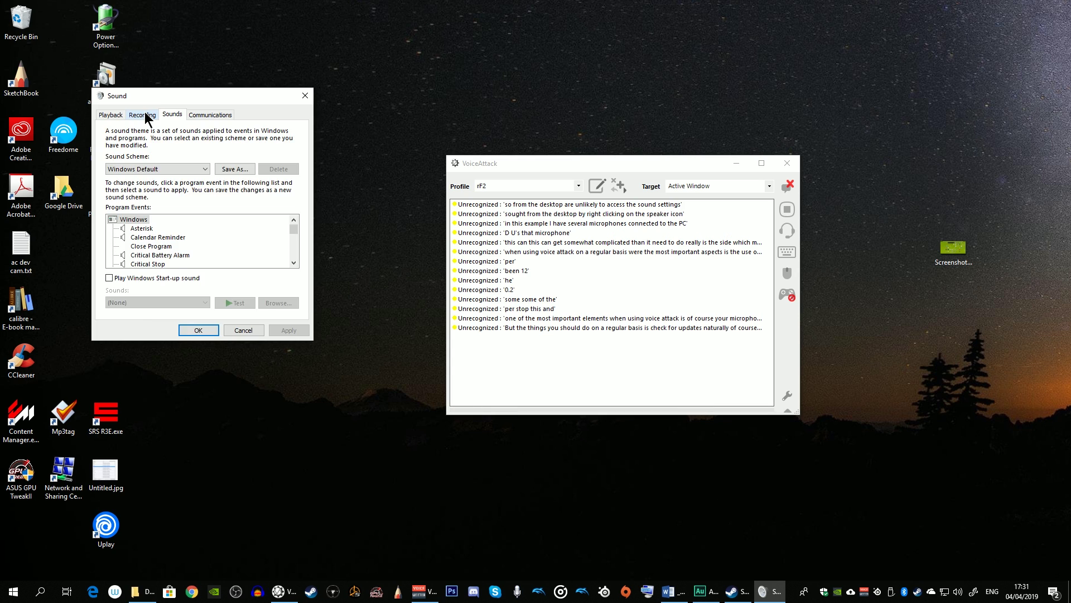
{"action": "left_click", "coordinate": [142, 114]}
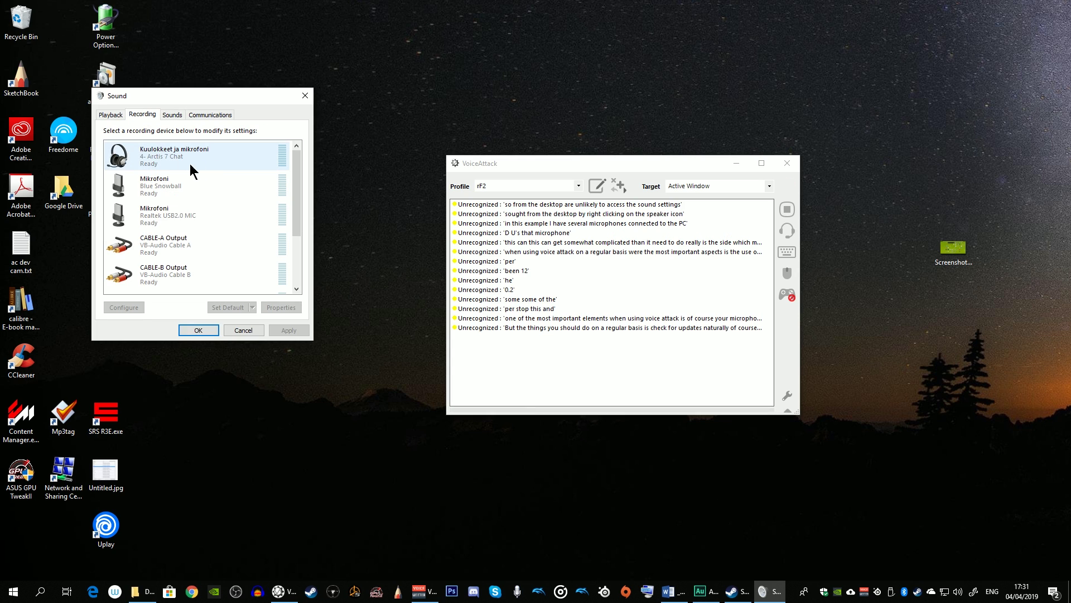
{"action": "mouse_move", "coordinate": [296, 193]}
{"action": "left_mouse_down"}
{"action": "mouse_move", "coordinate": [297, 273]}
{"action": "mouse_move", "coordinate": [296, 177]}
{"action": "left_mouse_up"}
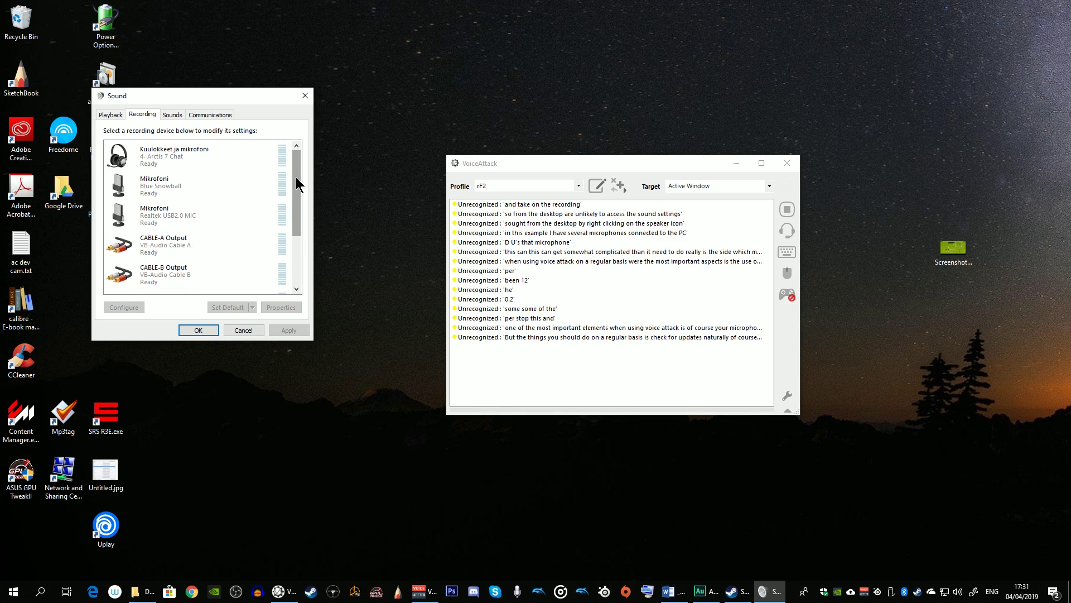
{"action": "left_click", "coordinate": [166, 155]}
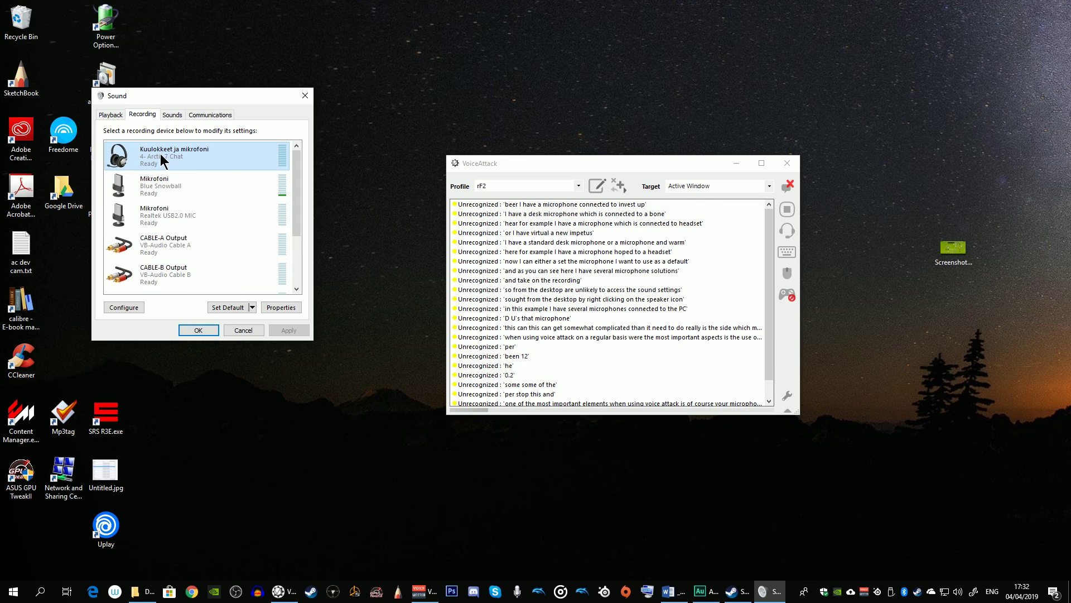
{"action": "left_click", "coordinate": [166, 188]}
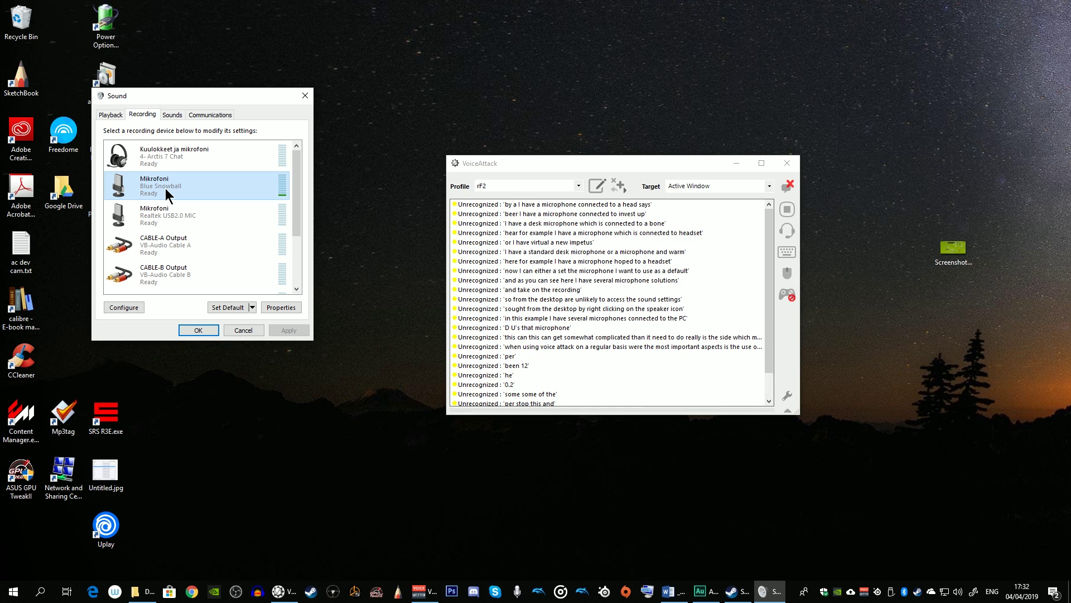
{"action": "scroll", "coordinate": [165, 190], "scroll_direction": "down", "scroll_amount": 2}
{"action": "scroll", "coordinate": [172, 223], "scroll_direction": "down", "scroll_amount": 1}
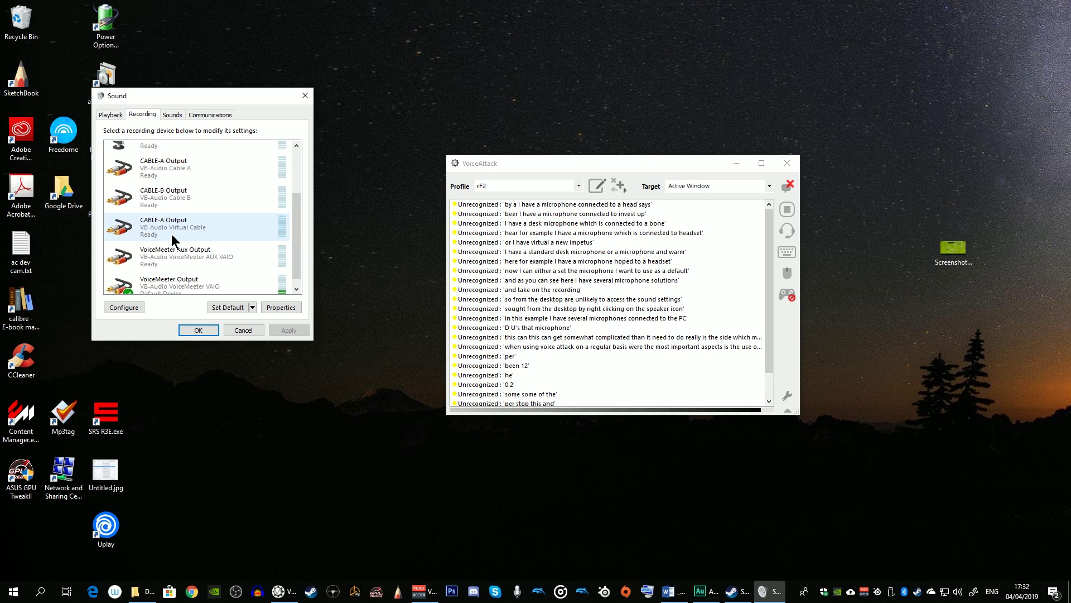
{"action": "scroll", "coordinate": [174, 239], "scroll_direction": "up", "scroll_amount": 2}
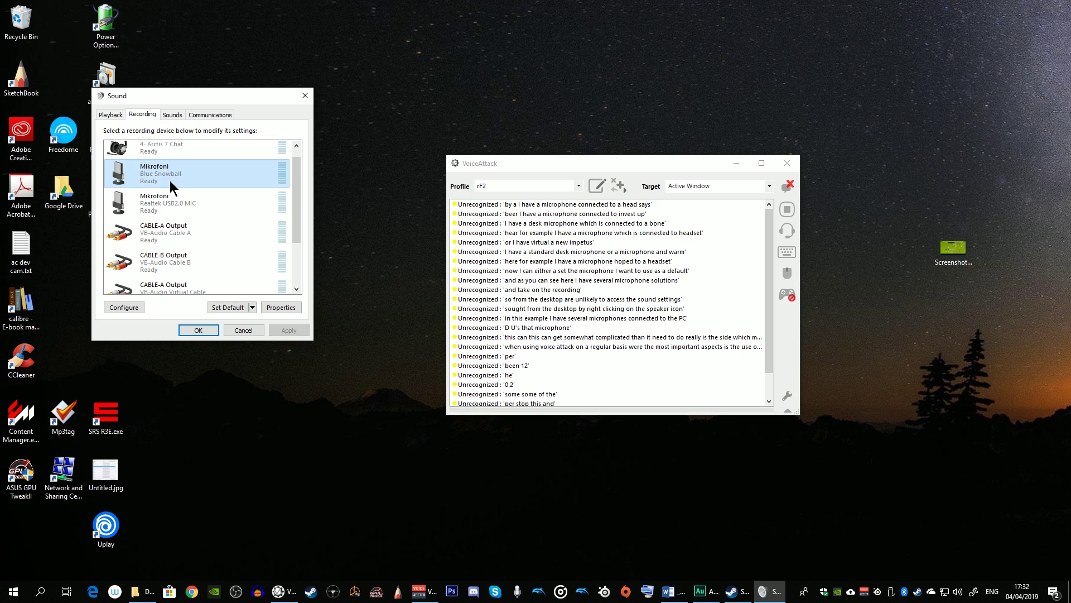
{"action": "scroll", "coordinate": [174, 183], "scroll_direction": "up", "scroll_amount": 1}
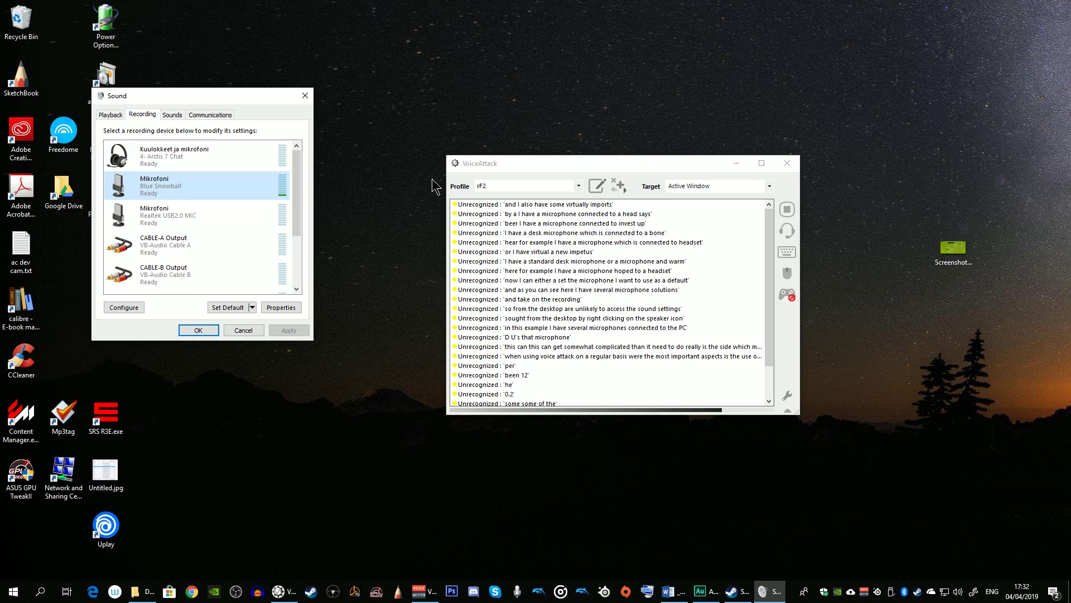
{"action": "left_click", "coordinate": [661, 169]}
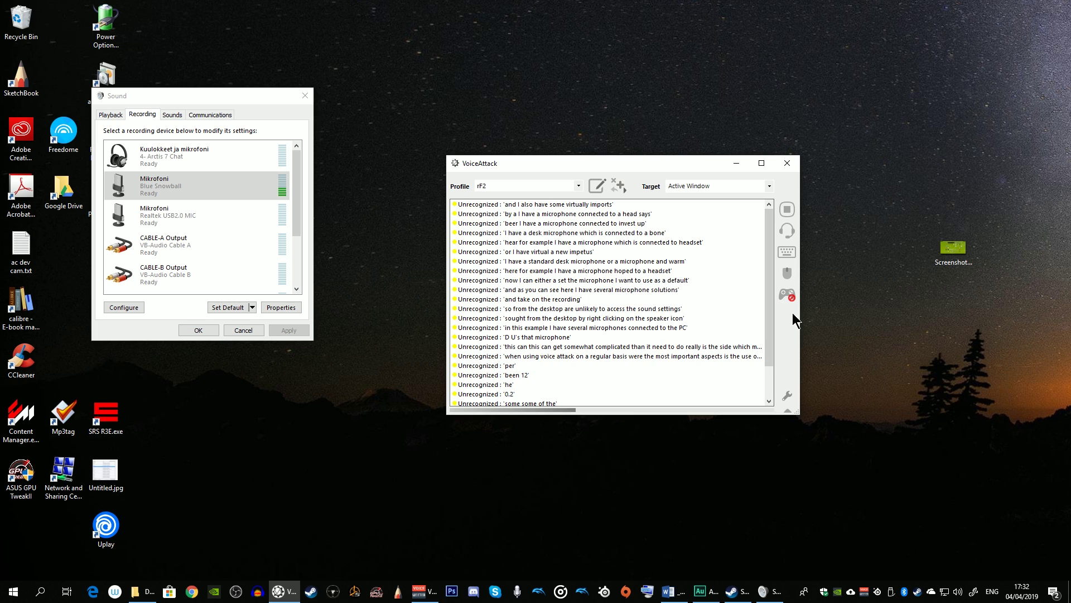
{"action": "left_click", "coordinate": [788, 396]}
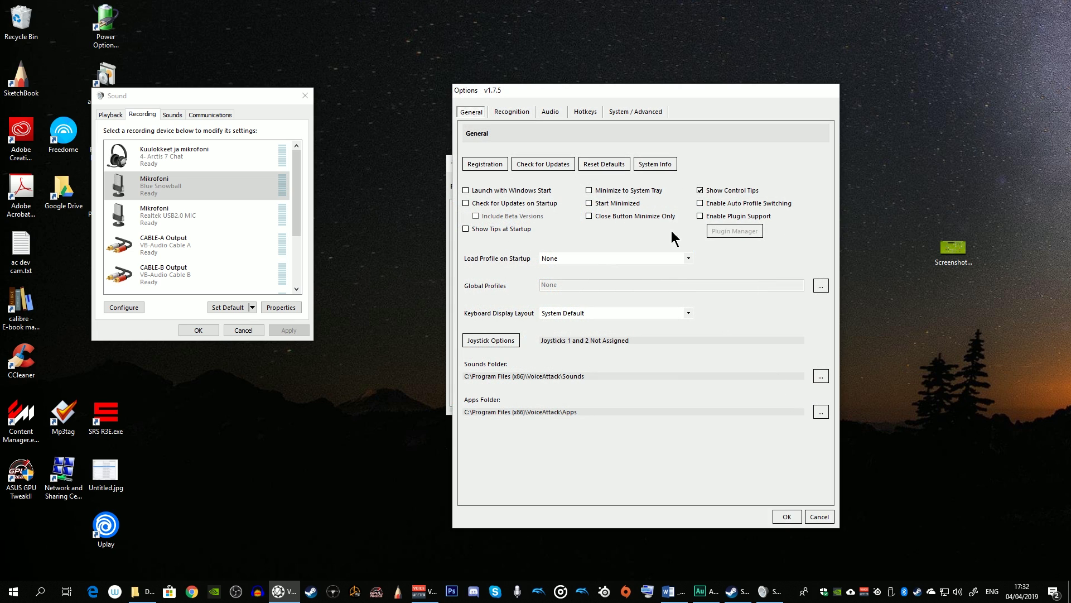
Step: On the Audio tab, switch the default microphone to Blue Snowball, then to Arctis 7 Chat
{"action": "left_click", "coordinate": [551, 113]}
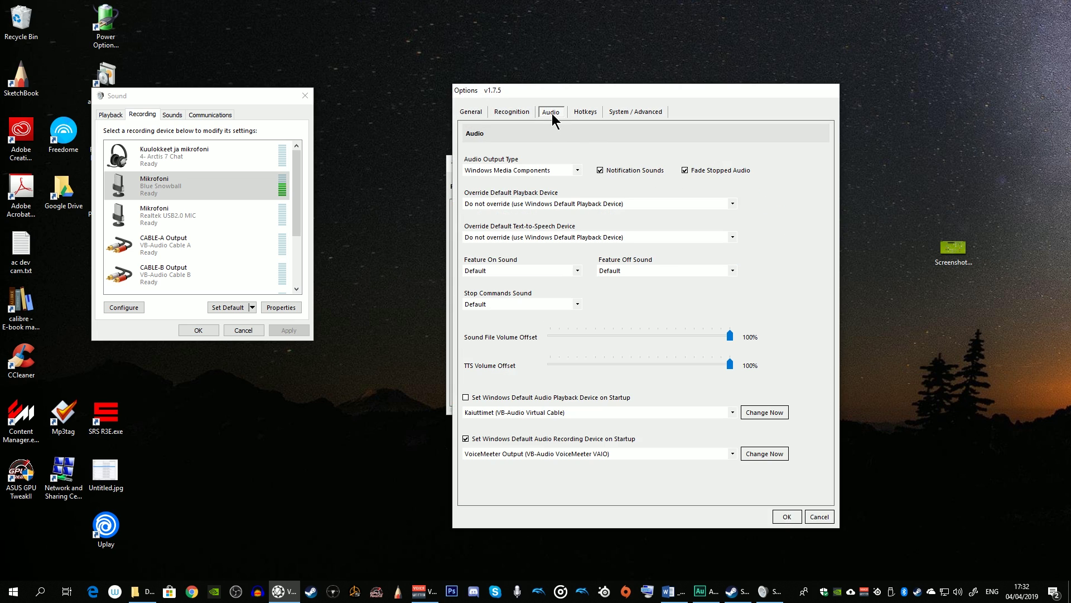
{"action": "left_click", "coordinate": [732, 454]}
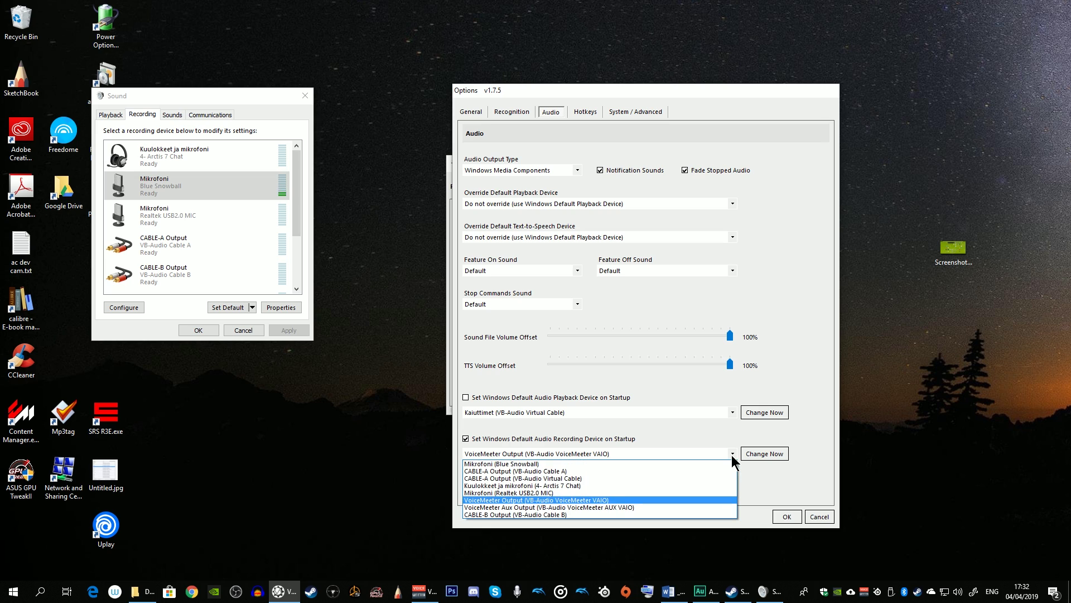
{"action": "left_click", "coordinate": [569, 463]}
{"action": "left_click", "coordinate": [767, 454]}
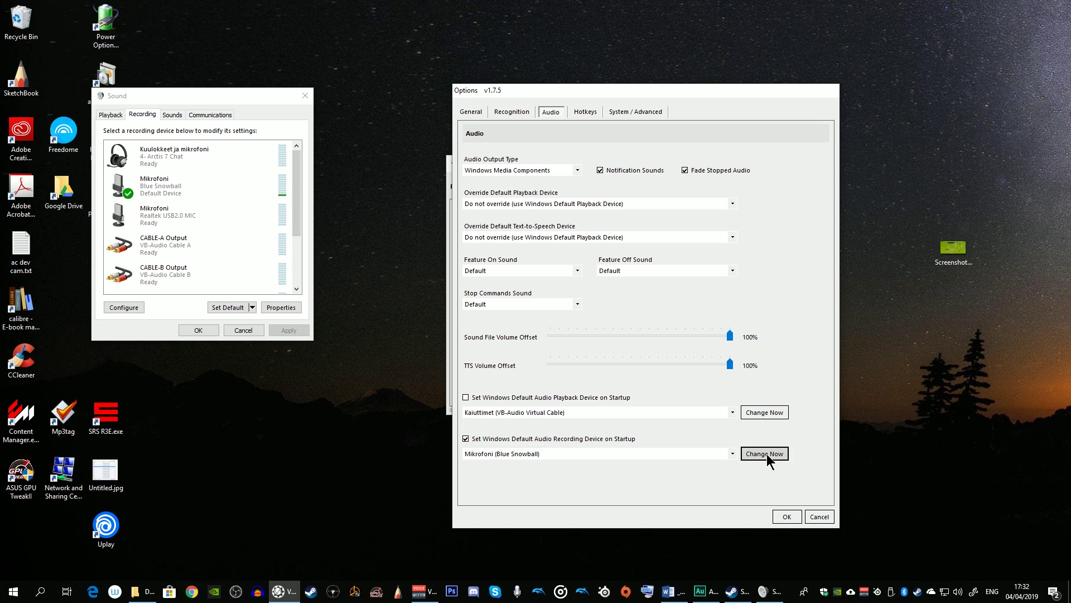
{"action": "left_click", "coordinate": [733, 454]}
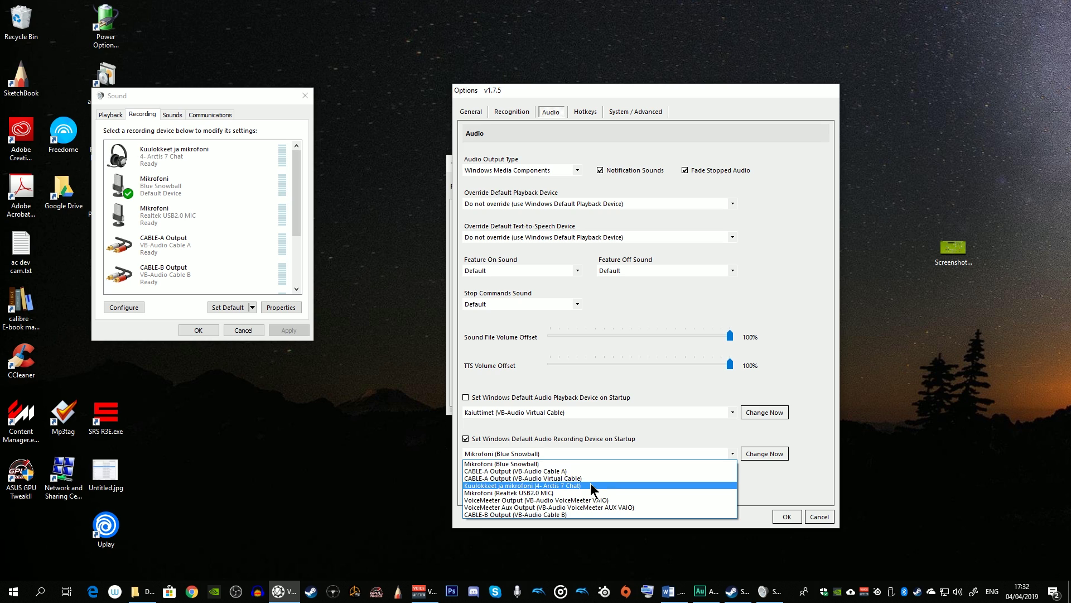
{"action": "left_click", "coordinate": [614, 485]}
{"action": "left_click", "coordinate": [762, 455]}
Step: Choose Mikrofoni (Blue Snowball) and keep 'Set Windows Default Audio Recording Device on Startup' ticked
{"action": "left_click", "coordinate": [732, 453]}
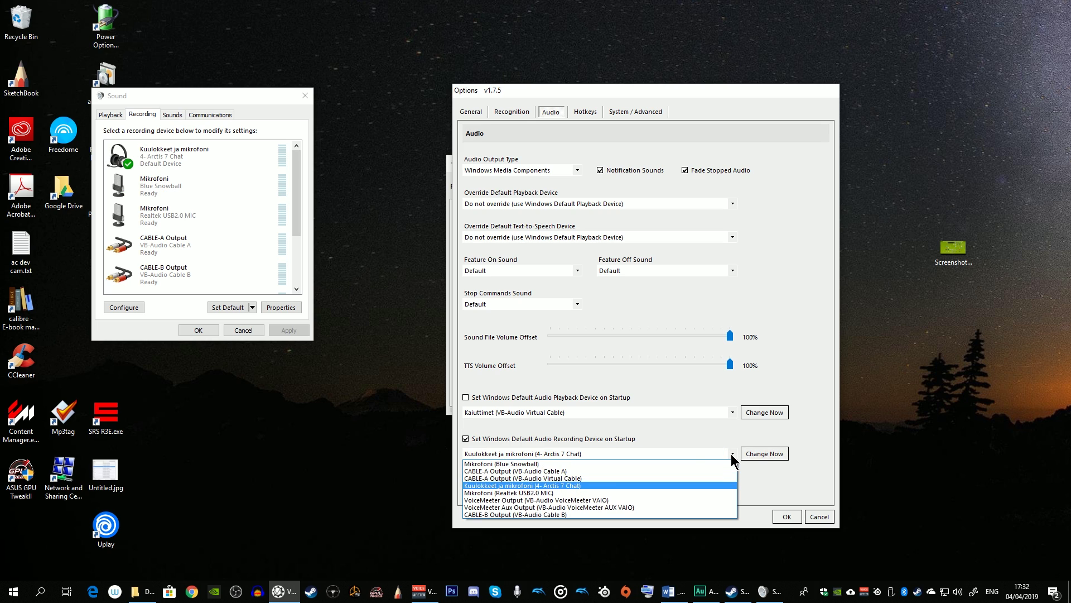
{"action": "left_click", "coordinate": [536, 463]}
{"action": "left_click", "coordinate": [516, 439]}
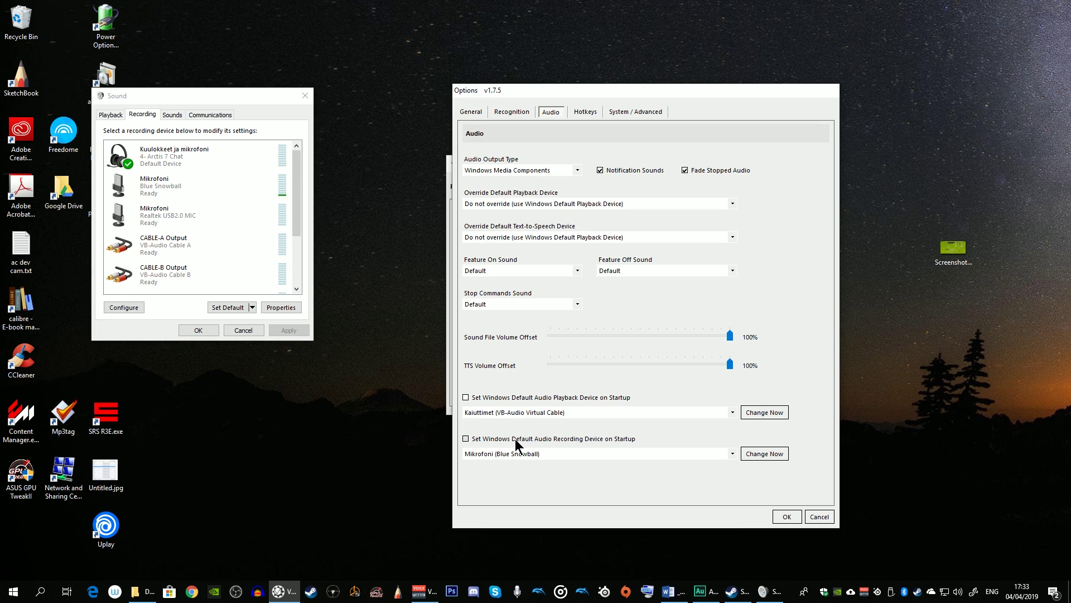
{"action": "left_click", "coordinate": [466, 438]}
Step: Save the VoiceAttack options and bring up the Voicemeeter Banana mixer
{"action": "left_click", "coordinate": [790, 515]}
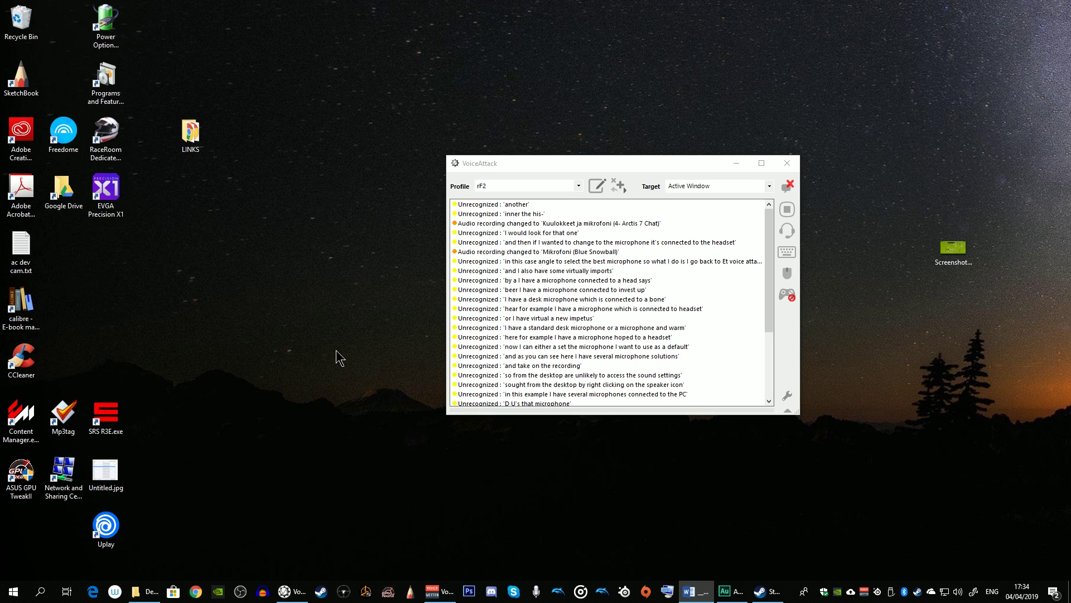
{"action": "left_click", "coordinate": [444, 593]}
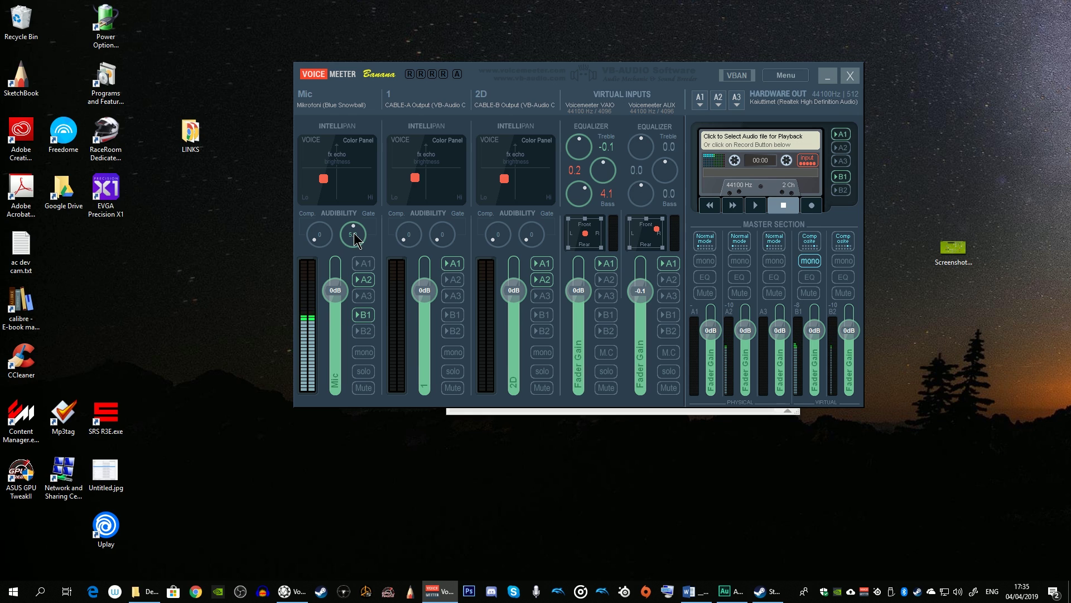
Step: Lower the VoiceMeeter Banana Mic strip's gate from 5.0 to about 0.4
{"action": "scroll", "coordinate": [353, 239], "scroll_direction": "down", "scroll_amount": 10}
{"action": "mouse_move", "coordinate": [341, 244]}
{"action": "left_mouse_down"}
{"action": "mouse_move", "coordinate": [342, 266]}
{"action": "mouse_move", "coordinate": [336, 258]}
{"action": "left_mouse_up"}
{"action": "left_click_drag", "start_coordinate": [333, 249], "coordinate": [330, 250]}
{"action": "left_click_drag", "start_coordinate": [330, 250], "coordinate": [330, 251]}
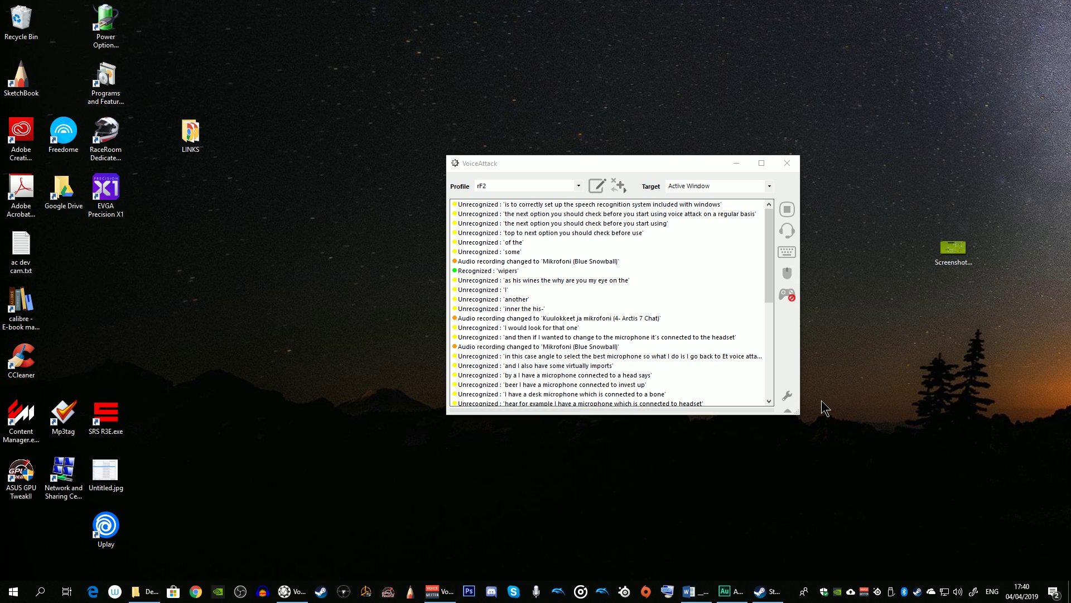
Step: Launch Utilities > Microphone Setup from VoiceAttack's Recognition options tab
{"action": "left_click", "coordinate": [793, 394]}
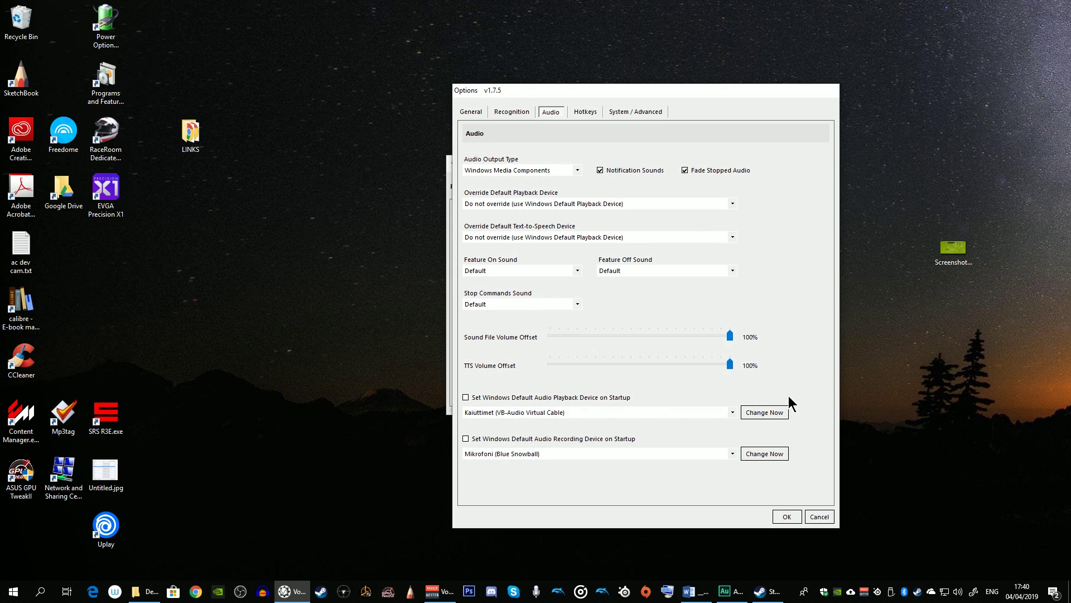
{"action": "left_click", "coordinate": [514, 113]}
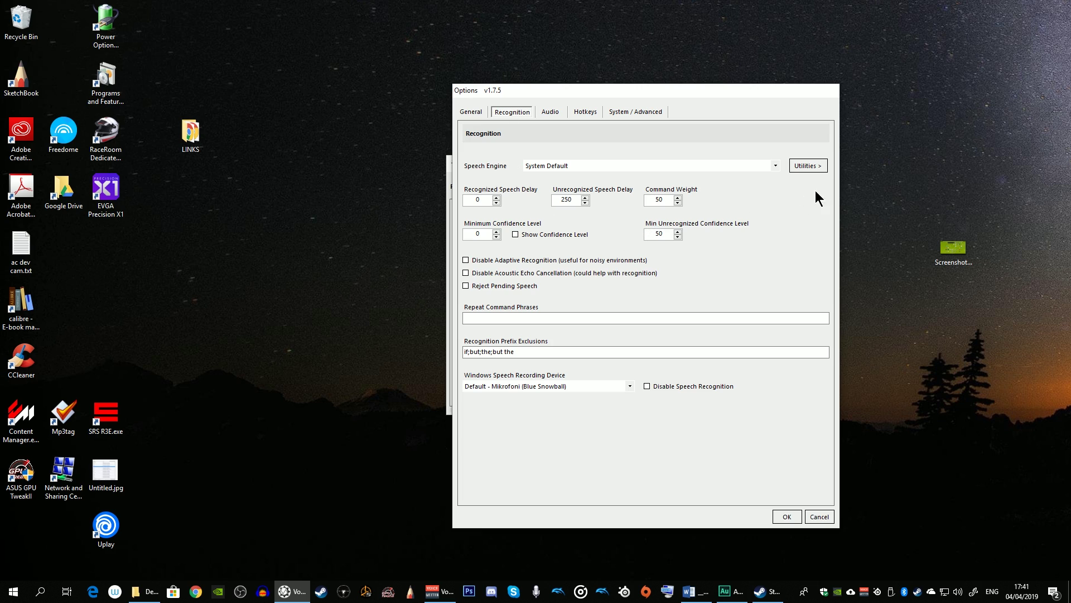
{"action": "left_click", "coordinate": [806, 167]}
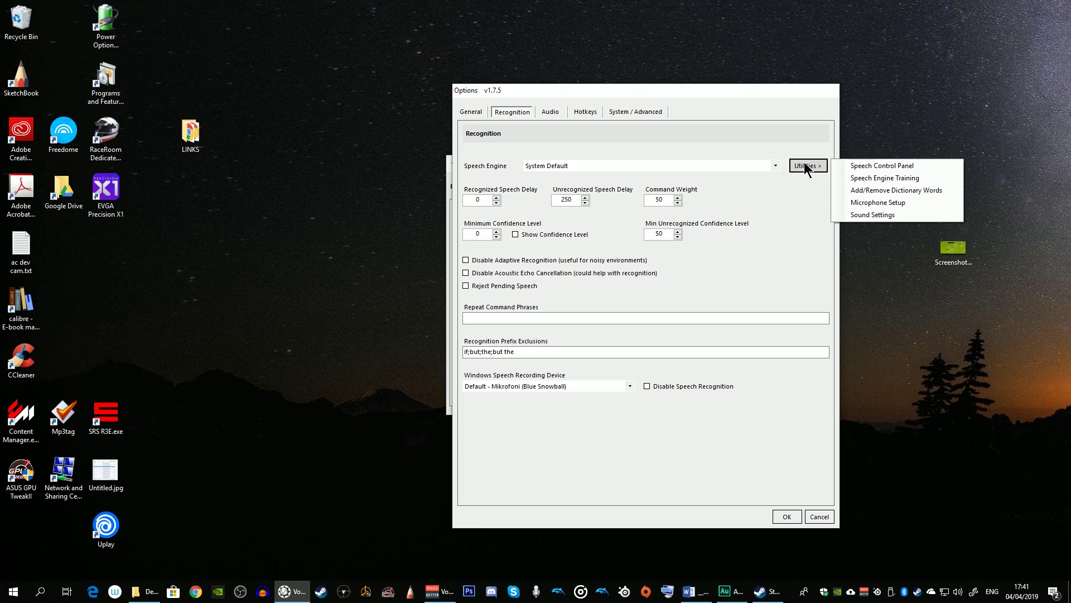
{"action": "left_click", "coordinate": [902, 203]}
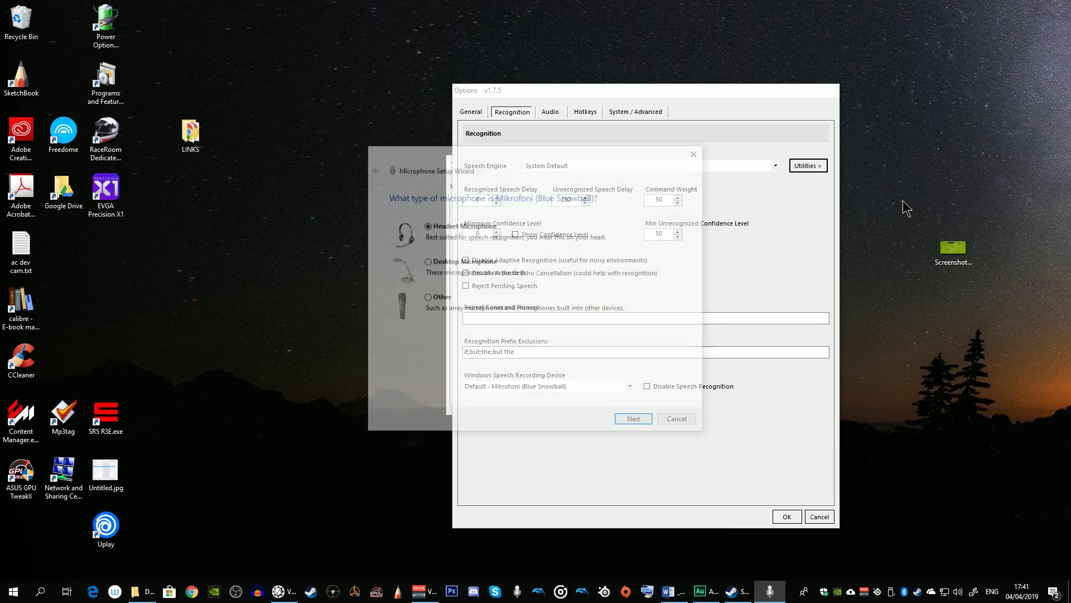
Step: Complete the wizard with the Blue Snowball set as a headset microphone
{"action": "left_click", "coordinate": [425, 298]}
{"action": "key", "text": "Up"}
{"action": "key", "text": "Up"}
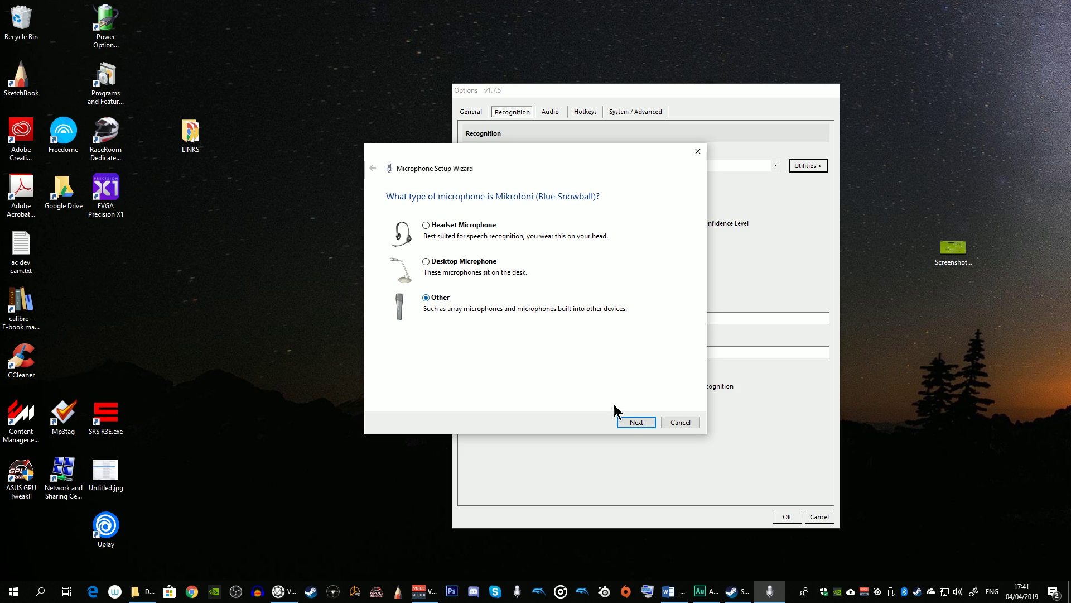
{"action": "left_click", "coordinate": [635, 423]}
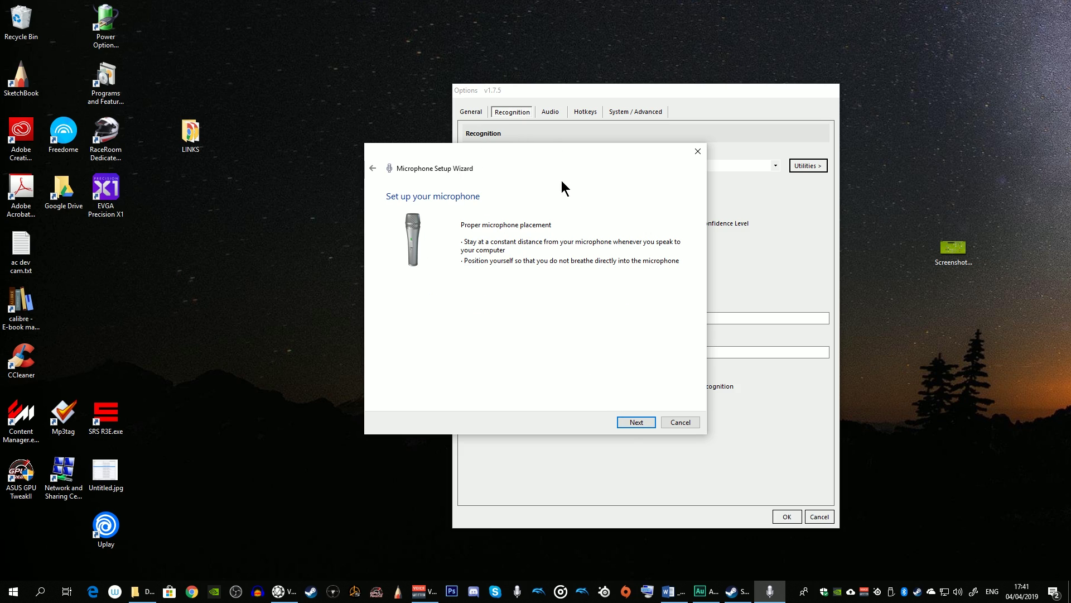
{"action": "left_click", "coordinate": [640, 423]}
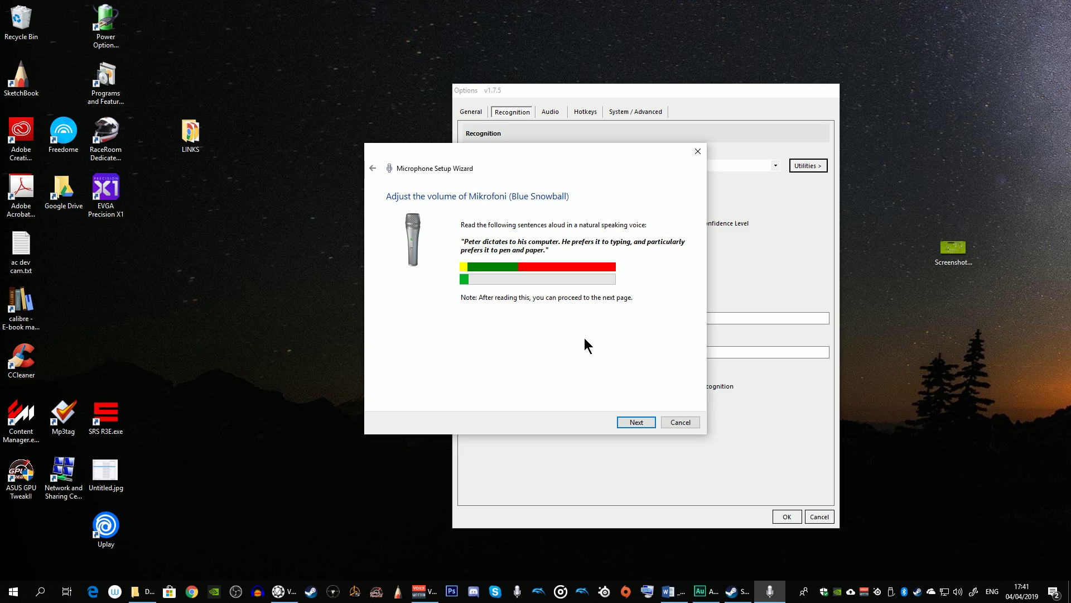
{"action": "left_click", "coordinate": [636, 422]}
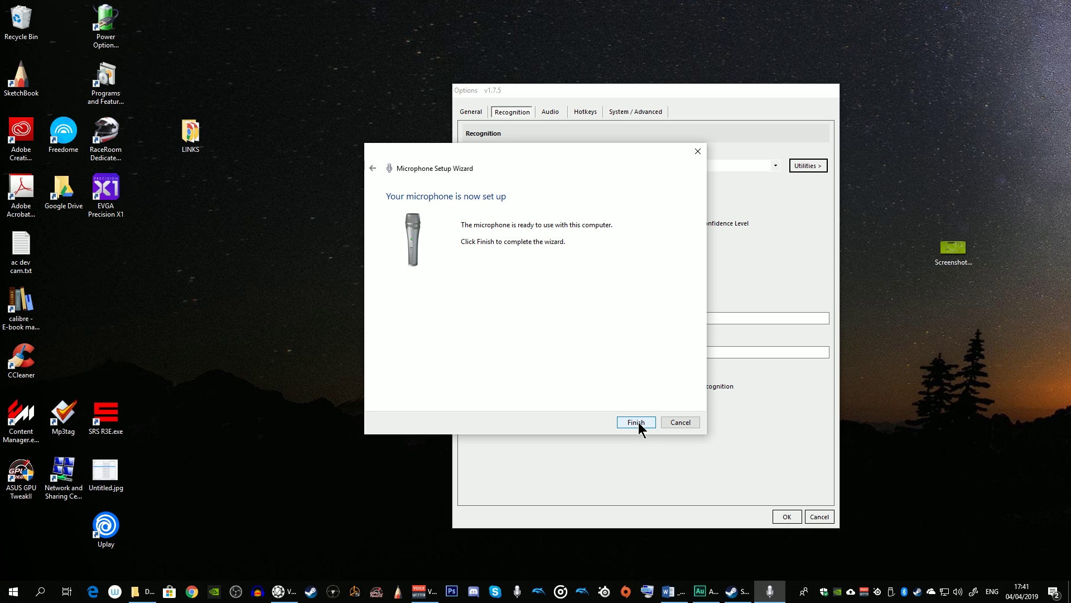
{"action": "left_click", "coordinate": [636, 422]}
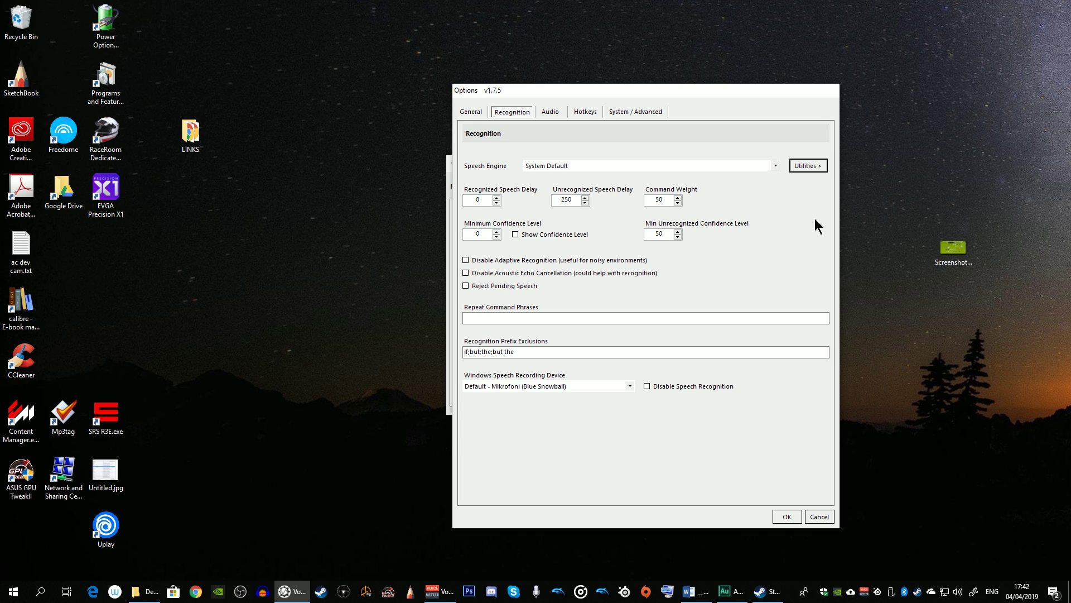
Step: Run Speech Engine Training, read the training text, and send the speech data to Microsoft
{"action": "left_click", "coordinate": [807, 163]}
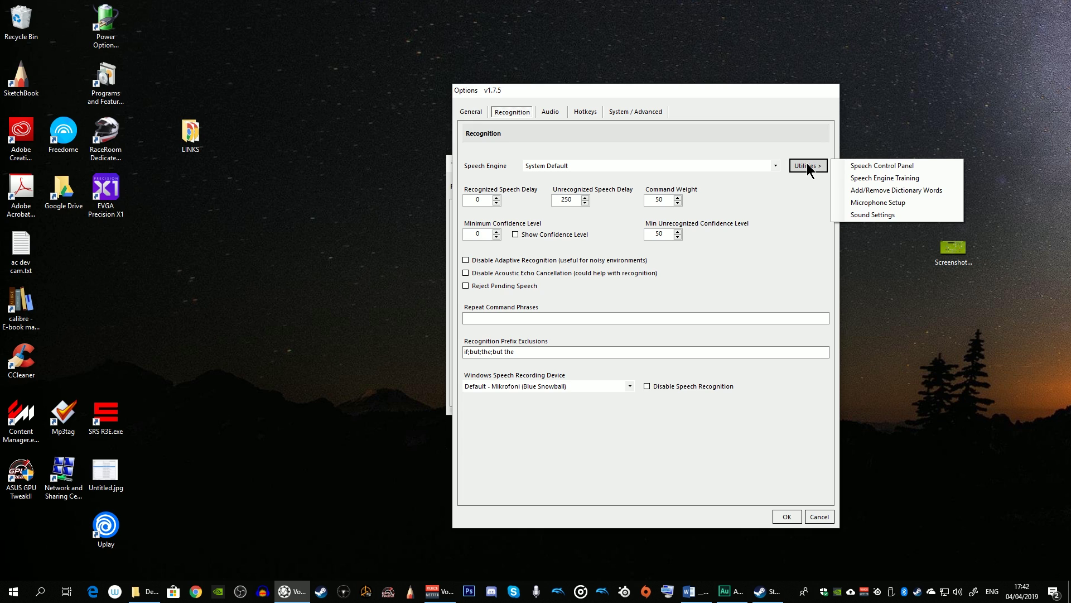
{"action": "left_click", "coordinate": [913, 177]}
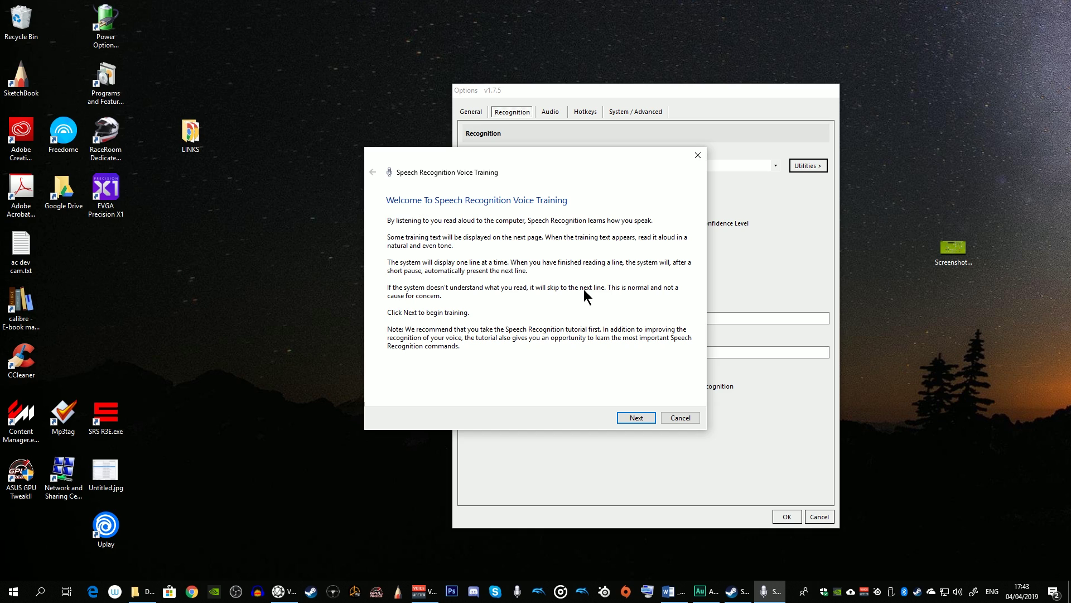
{"action": "left_click", "coordinate": [638, 421]}
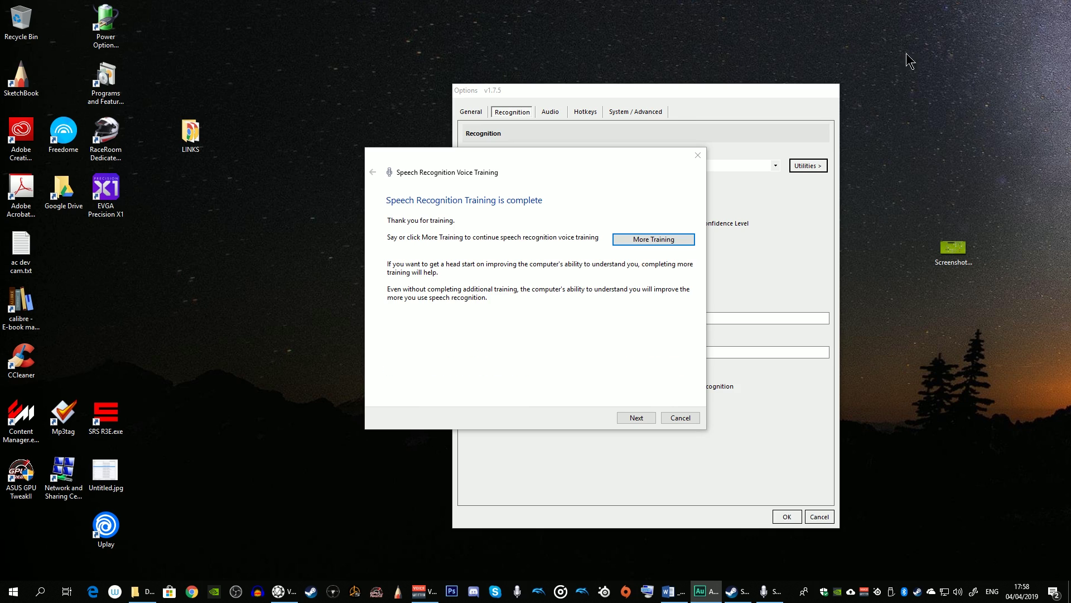
{"action": "left_click", "coordinate": [641, 420]}
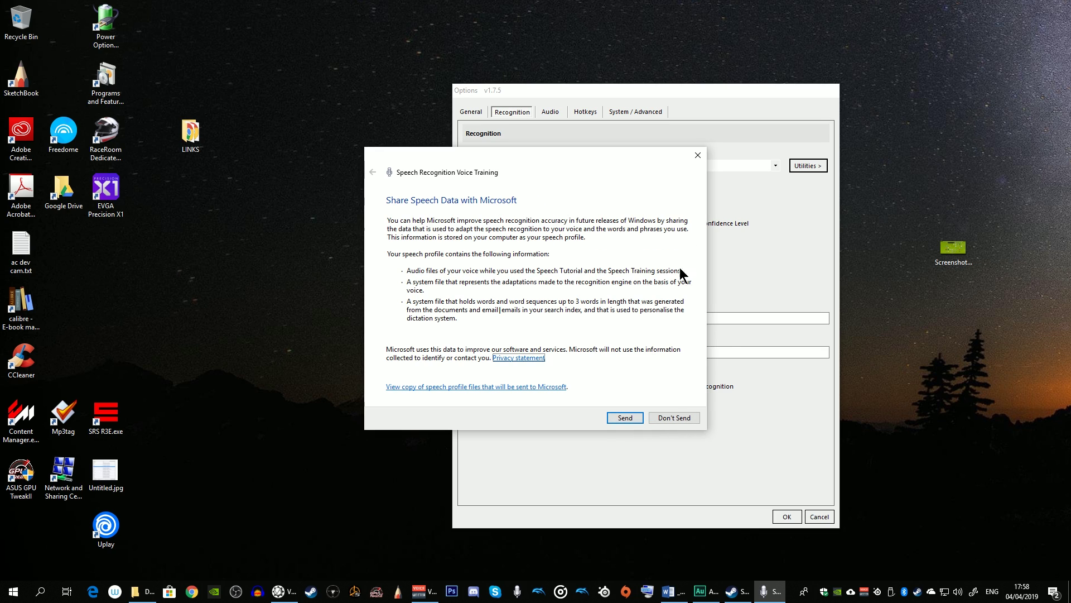
{"action": "left_click", "coordinate": [625, 417]}
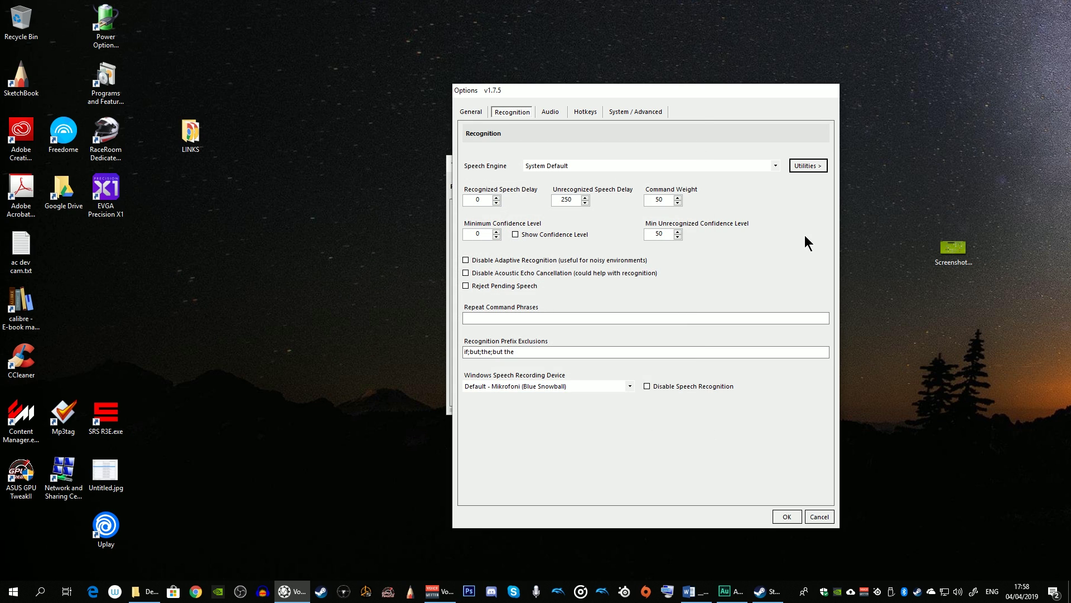
Step: Save the options with OK and keep rF2 selected in the Profile list
{"action": "left_click", "coordinate": [786, 516]}
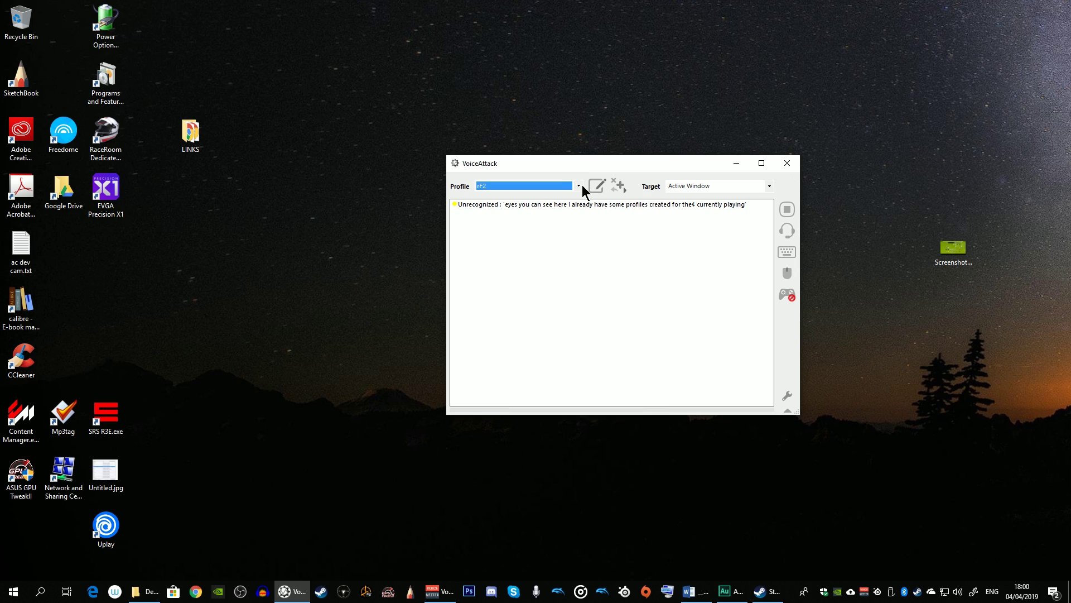
{"action": "left_click", "coordinate": [580, 186]}
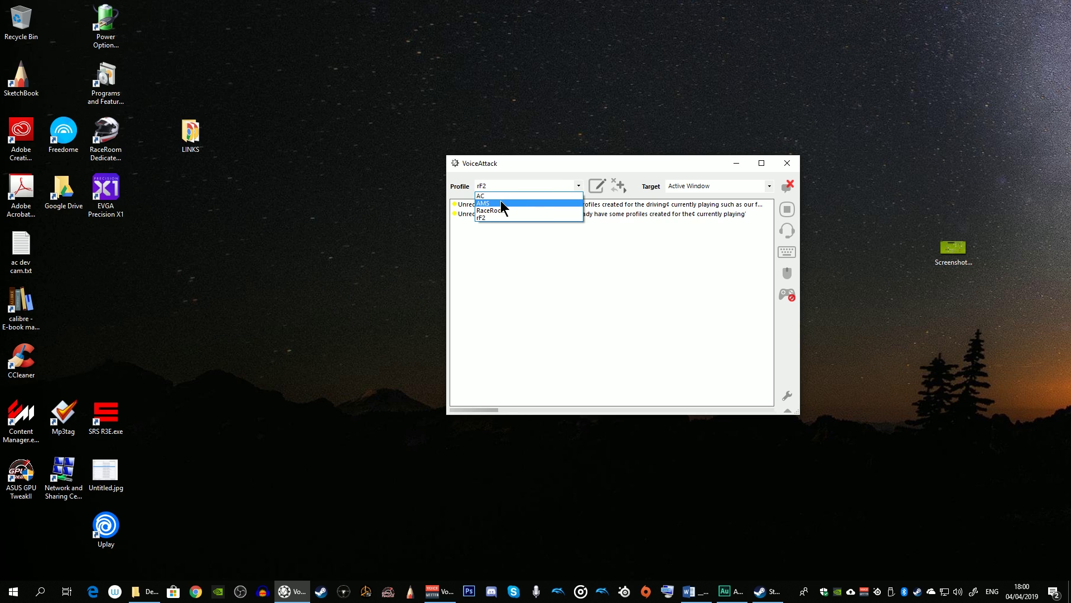
{"action": "left_click", "coordinate": [598, 186]}
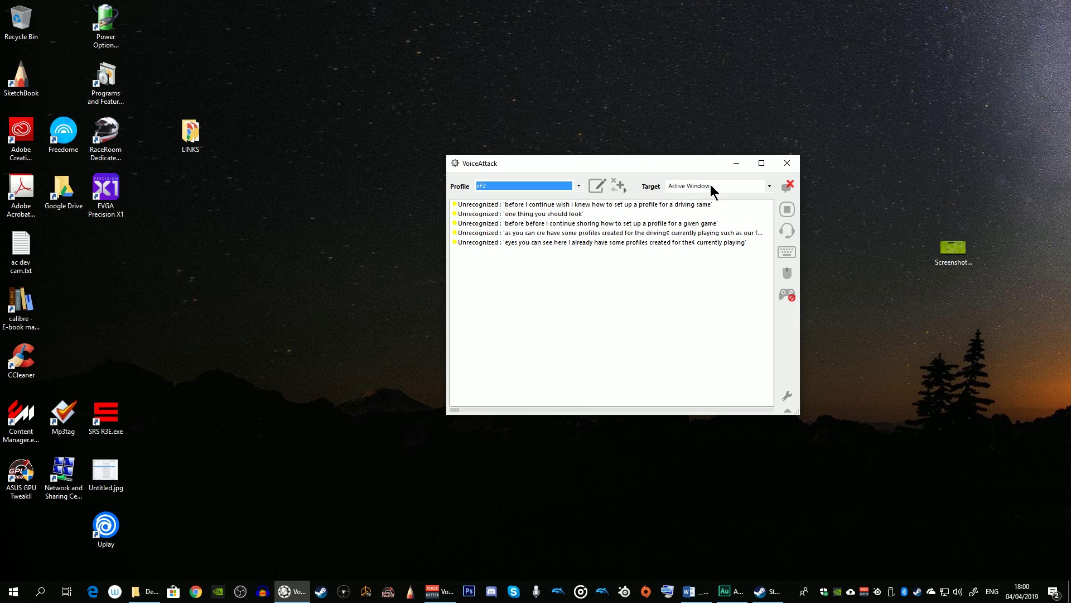
{"action": "left_click", "coordinate": [770, 186]}
{"action": "left_click", "coordinate": [770, 186]}
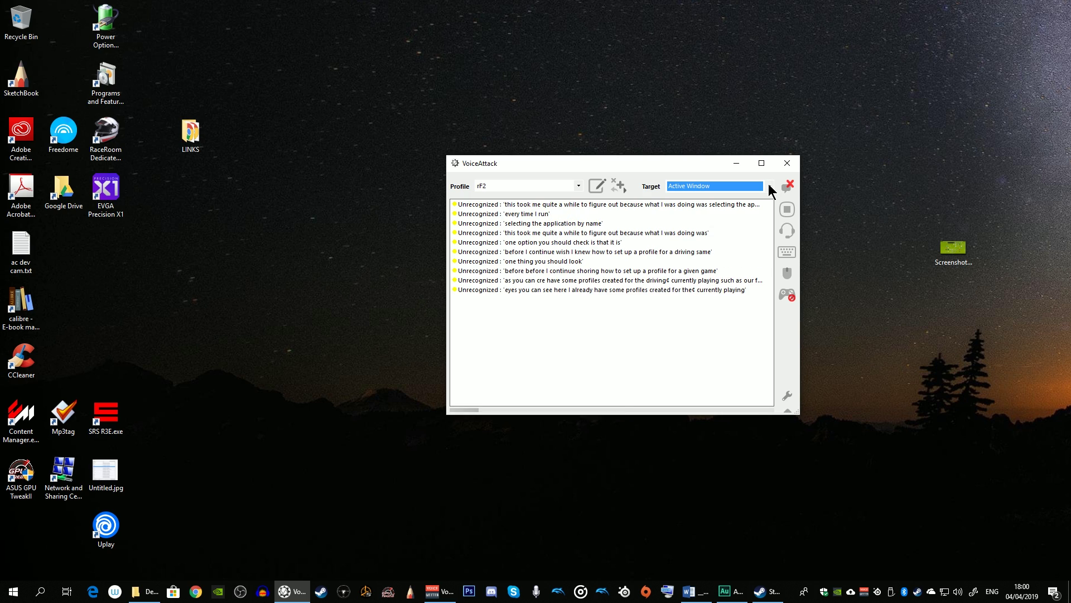
{"action": "left_click", "coordinate": [771, 188]}
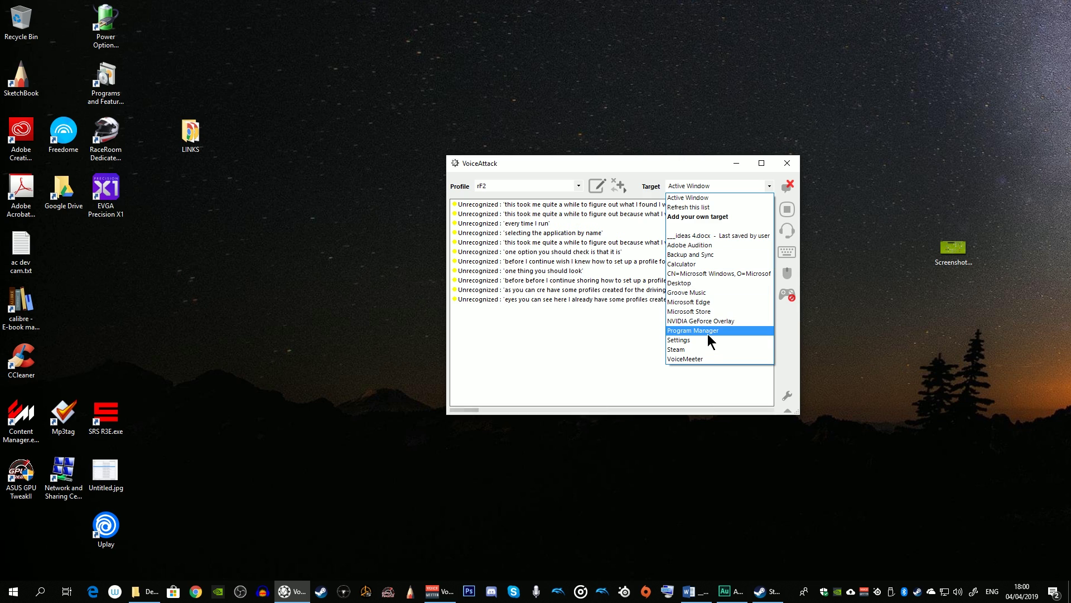
{"action": "left_click", "coordinate": [703, 198]}
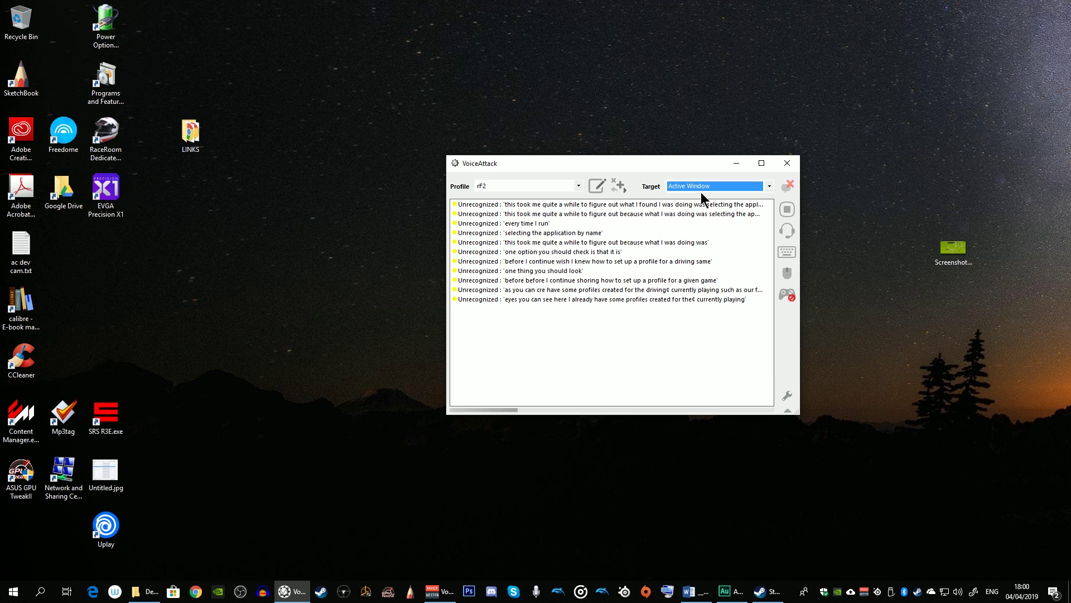